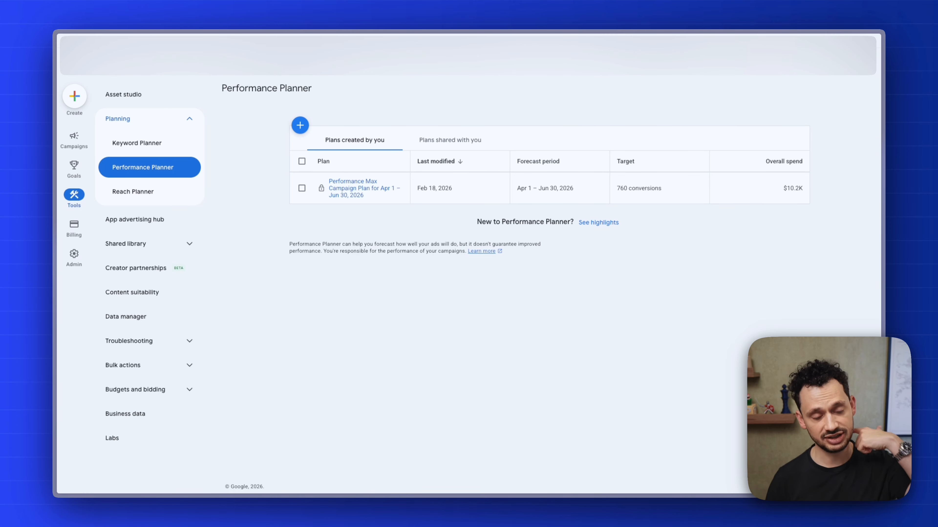
# Discover new keywords for "engagment rings" in Keyword Planner and broaden the search with "gemstone jewelry".
pyautogui.click(195, 149)
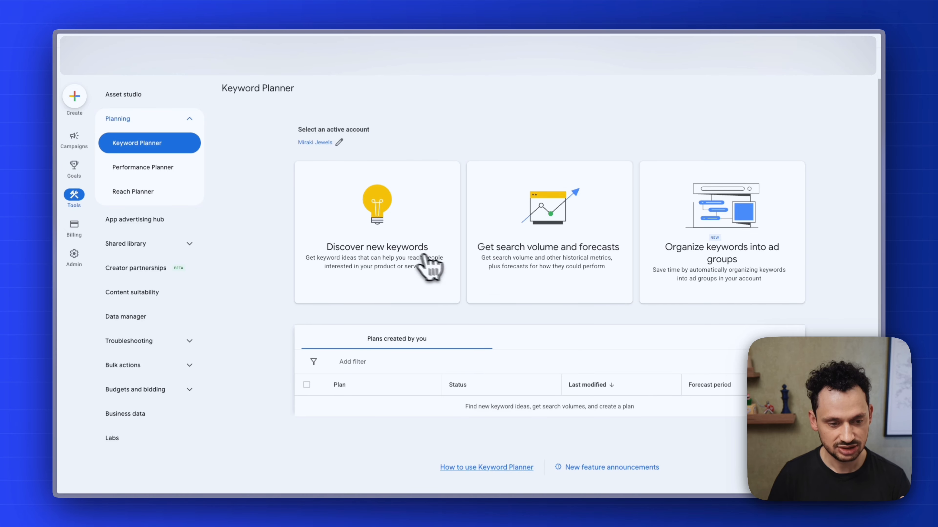
pyautogui.click(427, 263)
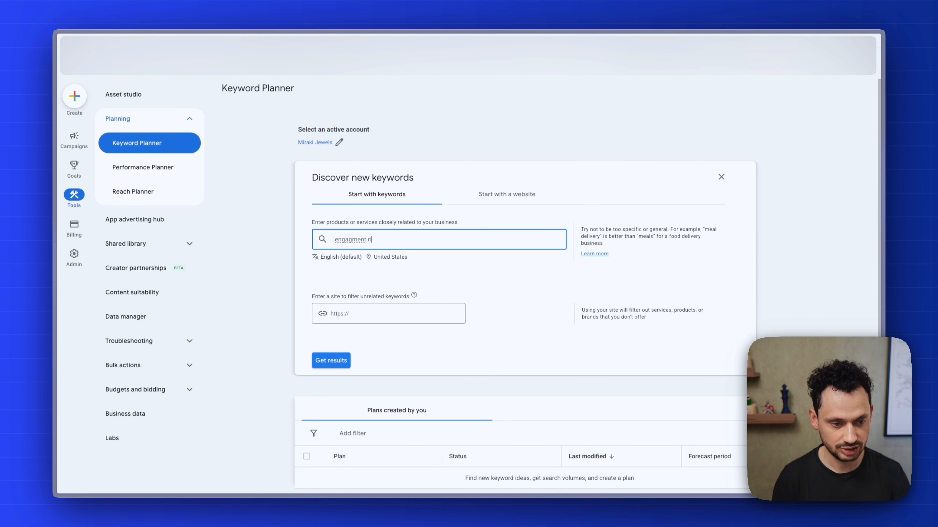
pyautogui.press('Return')
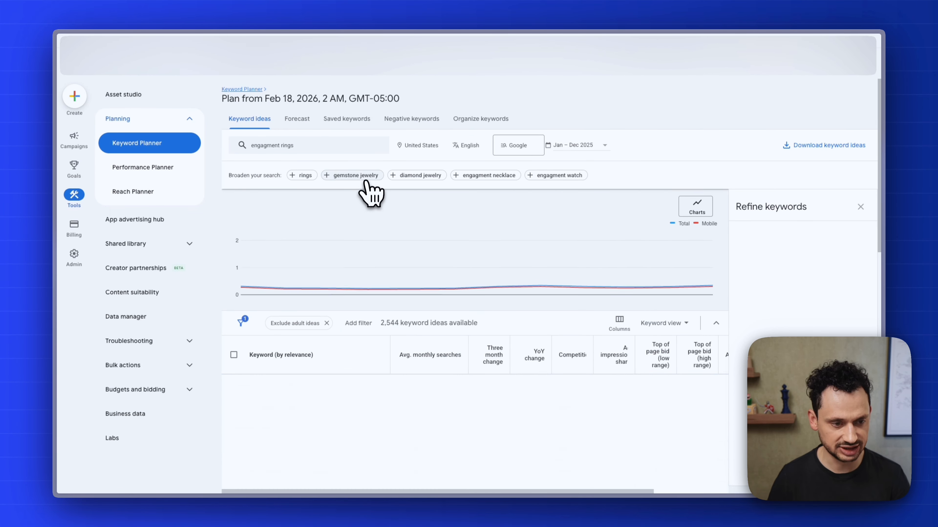
pyautogui.click(355, 176)
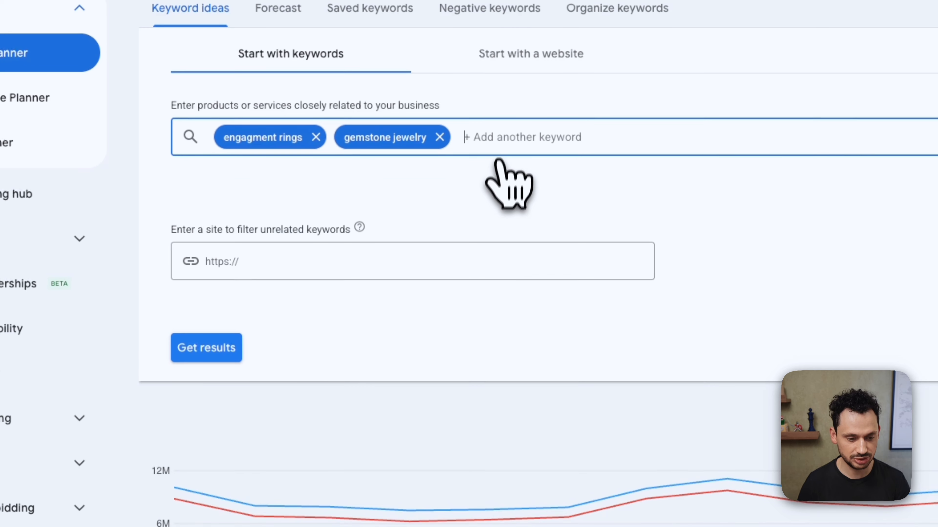
# Add the keyword ideas moissanite rings, engagement rings for women and moissanite engagement rings to the plan.
pyautogui.scroll(-10, 494, 170)
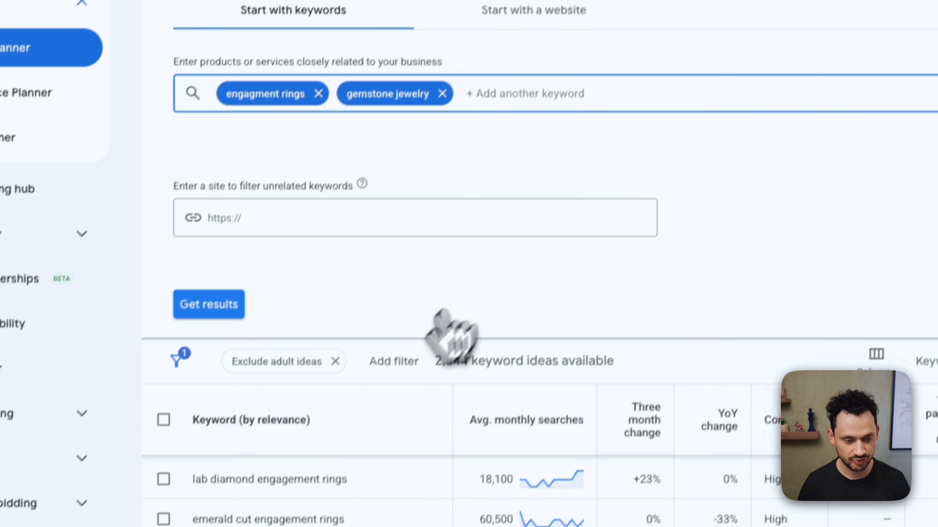
pyautogui.scroll(5, 303, 408)
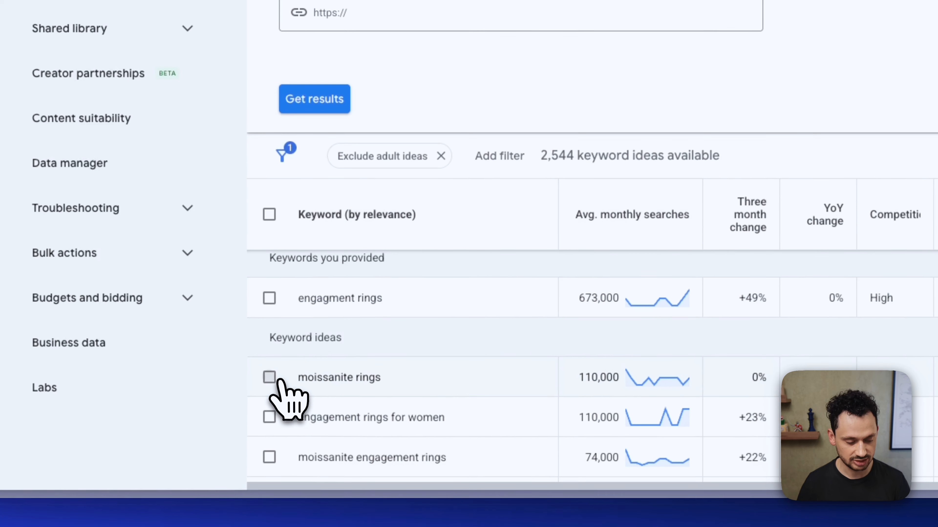
pyautogui.click(270, 377)
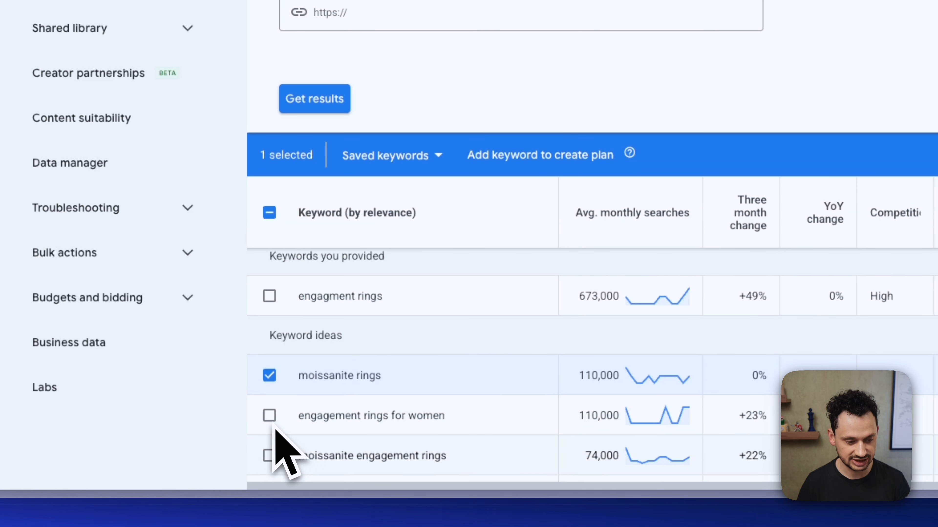
pyautogui.click(269, 417)
pyautogui.click(269, 457)
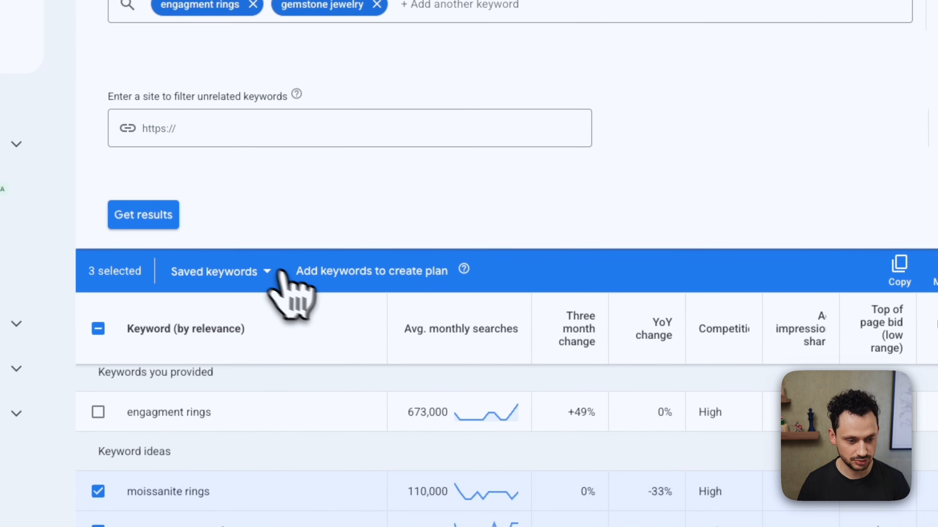
pyautogui.click(259, 266)
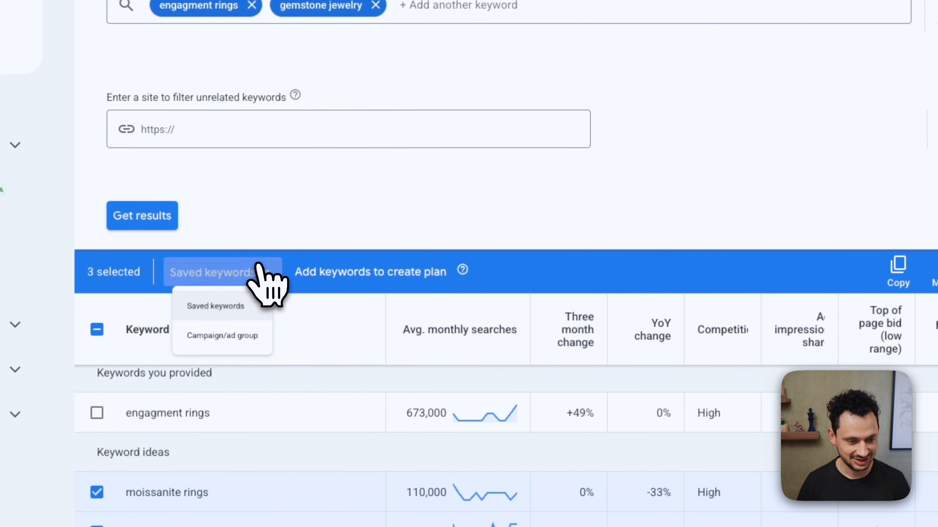
pyautogui.click(351, 272)
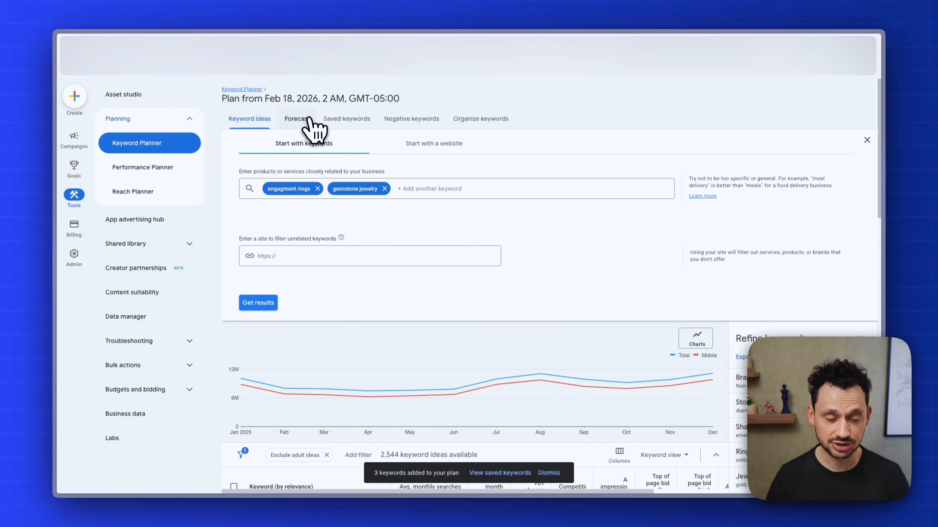
# Create a forecast for all saved keywords and set its bid strategy to Manual CPC.
pyautogui.click(308, 119)
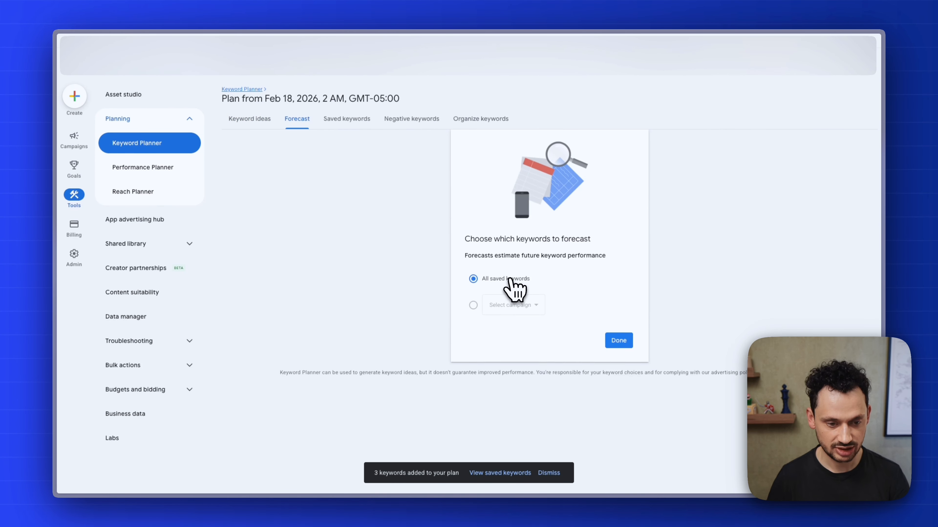
pyautogui.click(619, 342)
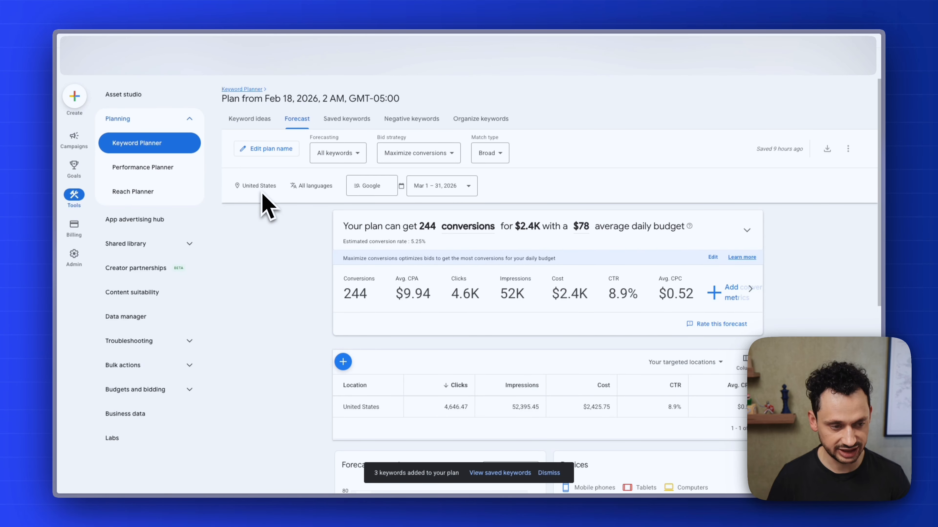
pyautogui.click(392, 162)
pyautogui.click(420, 179)
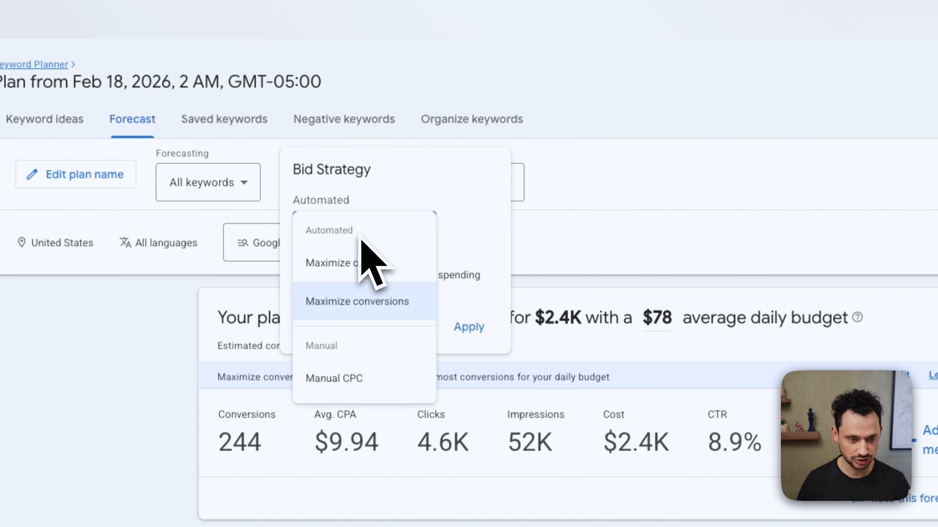
pyautogui.moveTo(372, 279); pyautogui.dragTo(373, 368)
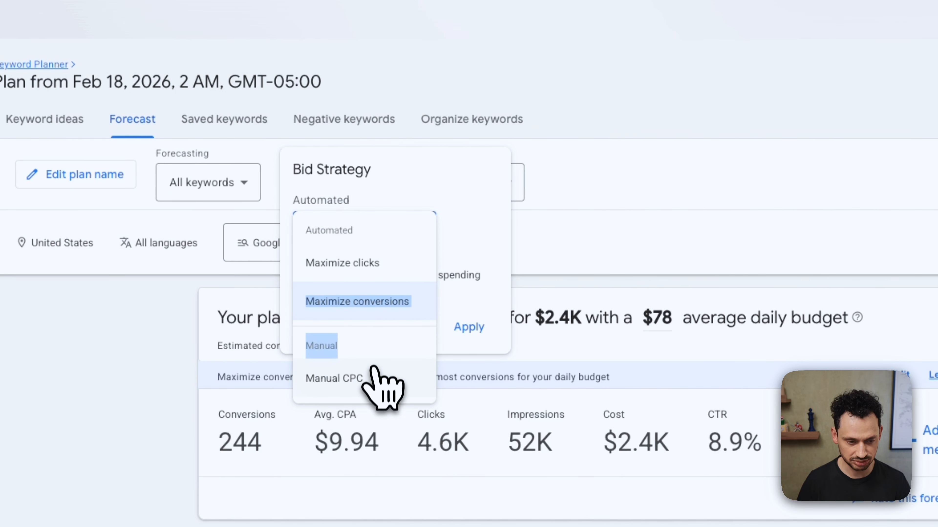
pyautogui.click(373, 367)
pyautogui.click(478, 326)
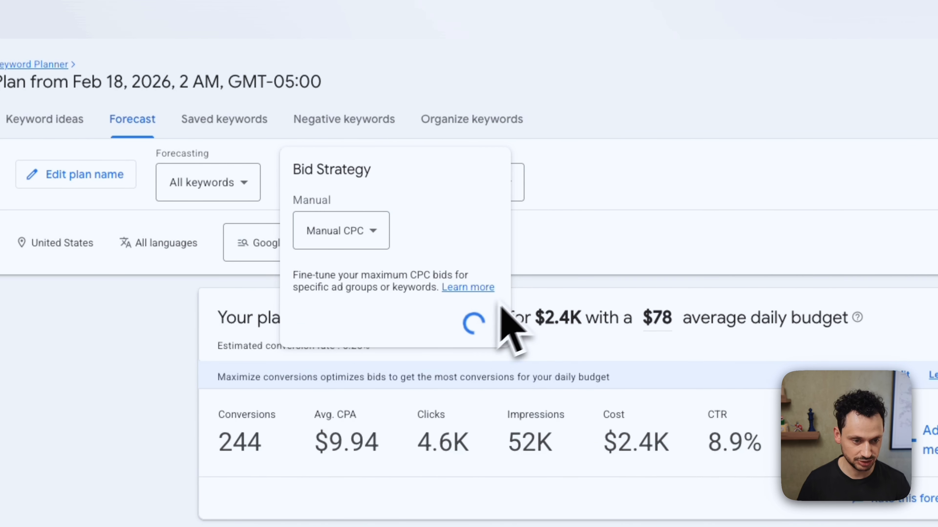
# Try the Phrase match type, set the forecast to Exact match, and check the available search network options.
pyautogui.click(448, 182)
pyautogui.click(458, 214)
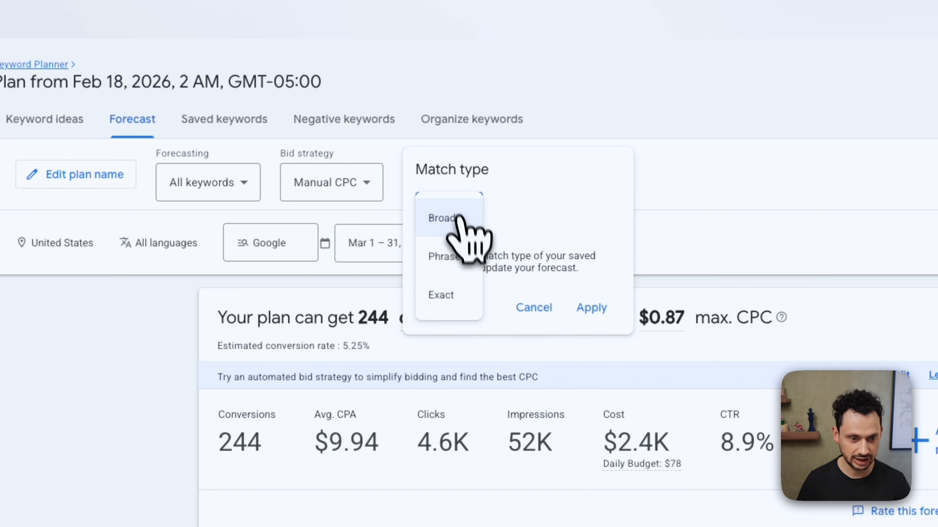
pyautogui.click(466, 259)
pyautogui.click(474, 221)
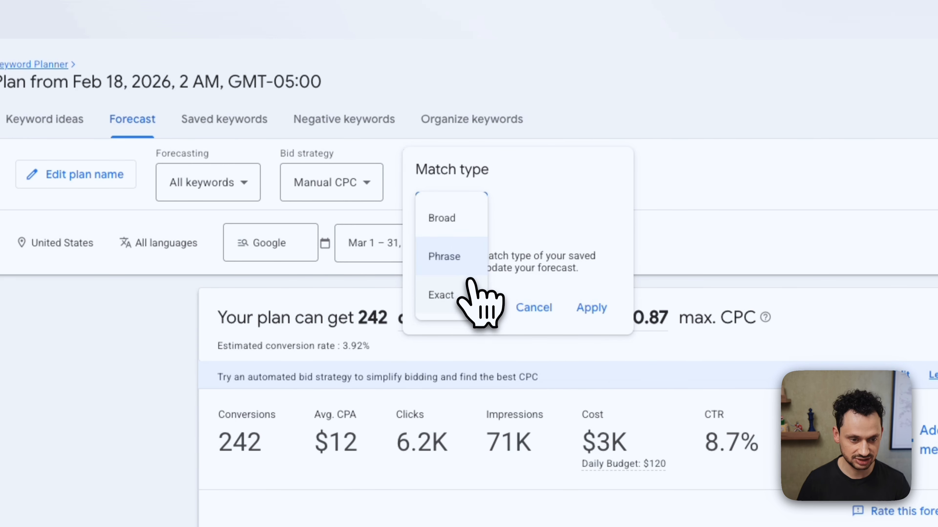
pyautogui.click(469, 287)
pyautogui.click(592, 308)
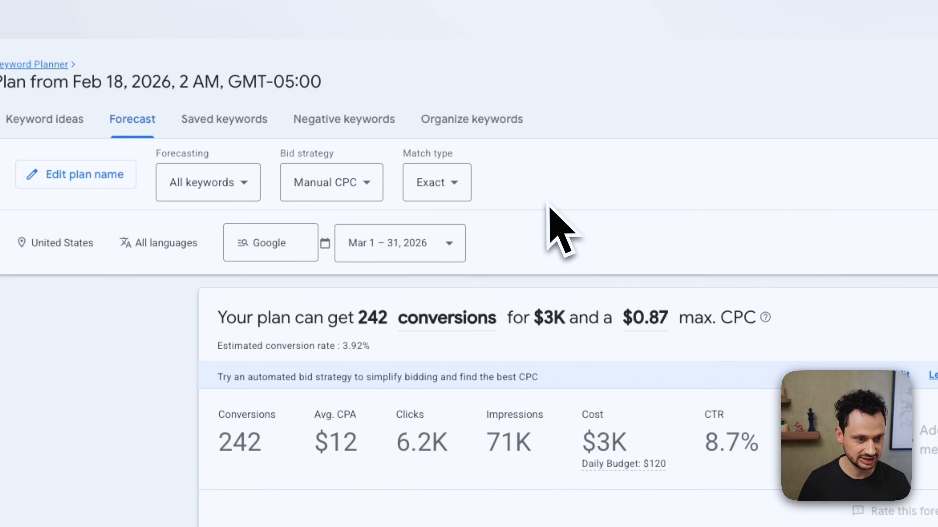
pyautogui.click(288, 244)
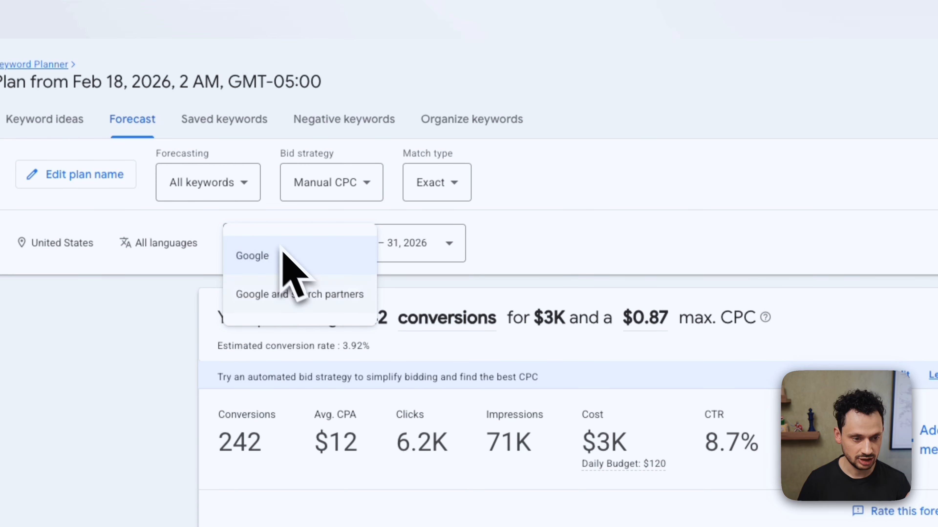
pyautogui.click(535, 249)
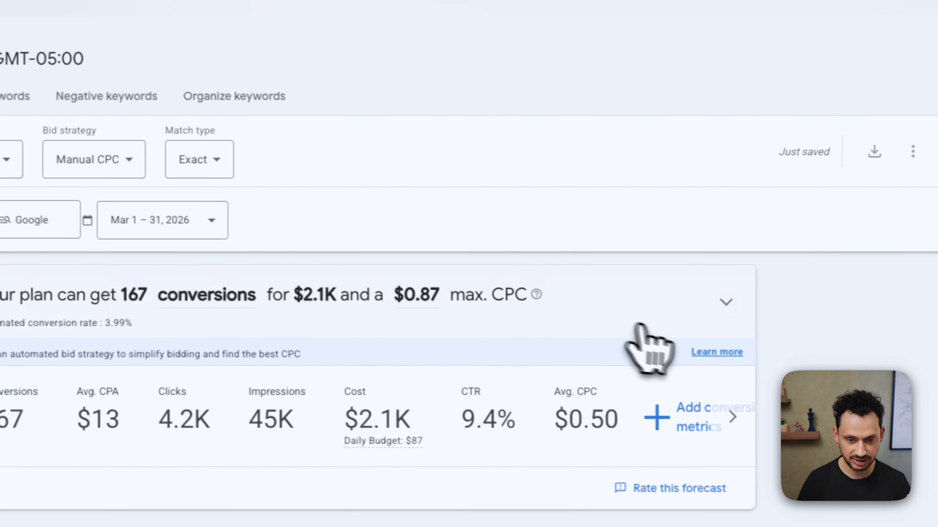
# Plot clicks in the expanded forecast chart and choose the $2.22 max. CPC point on the curve.
pyautogui.click(725, 302)
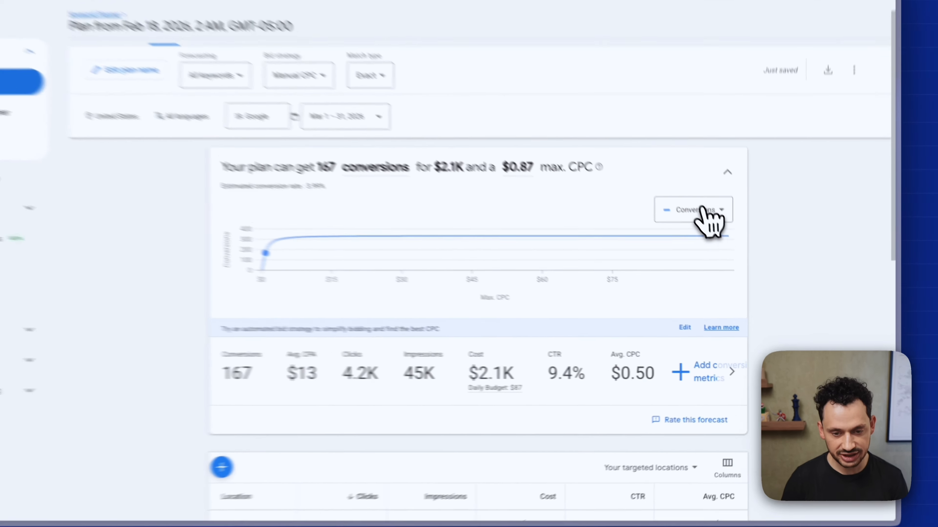
pyautogui.click(719, 245)
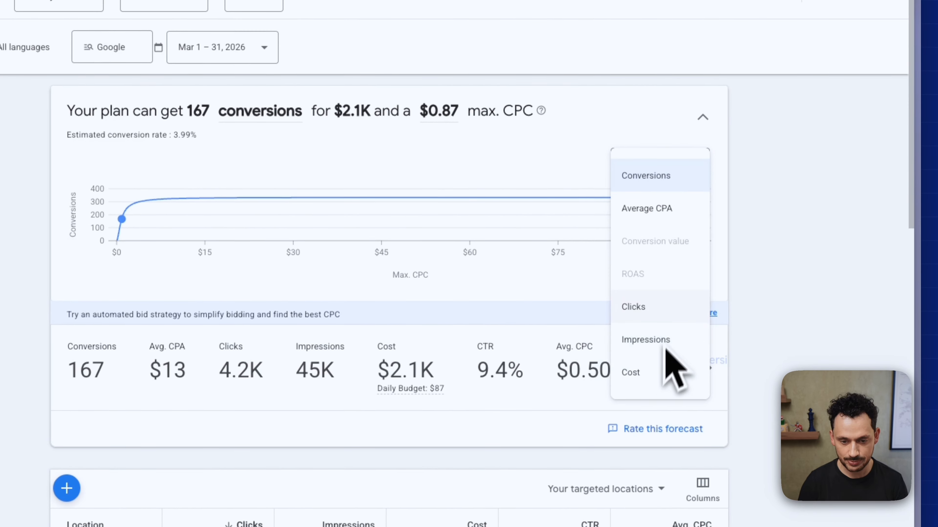
pyautogui.click(646, 307)
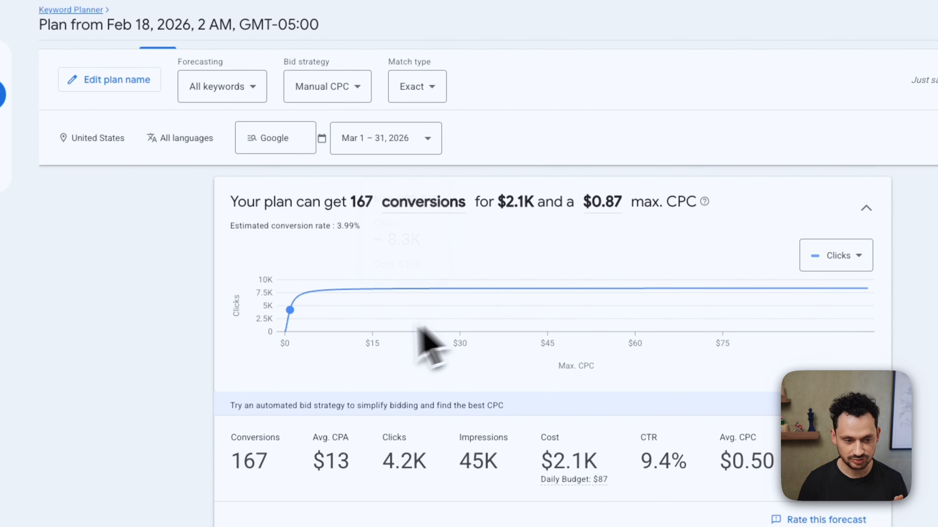
pyautogui.moveTo(300, 311)
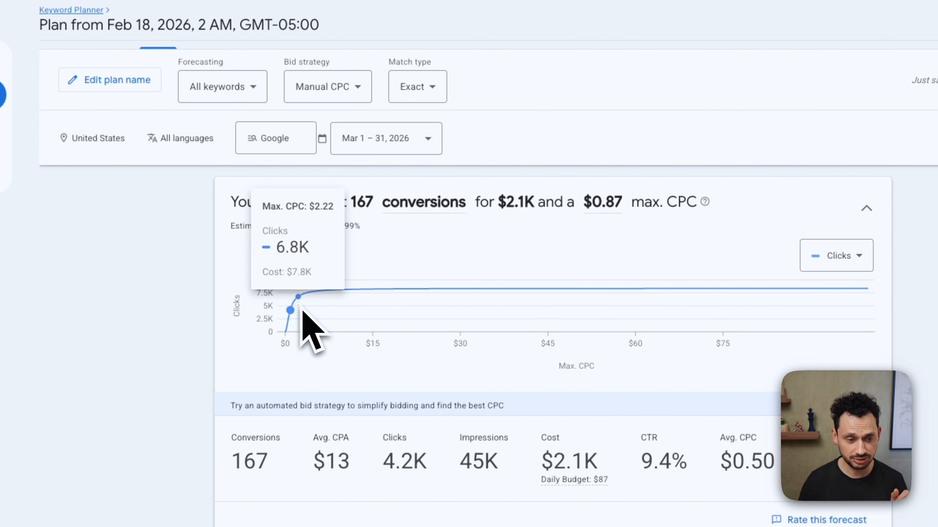
pyautogui.click(300, 311)
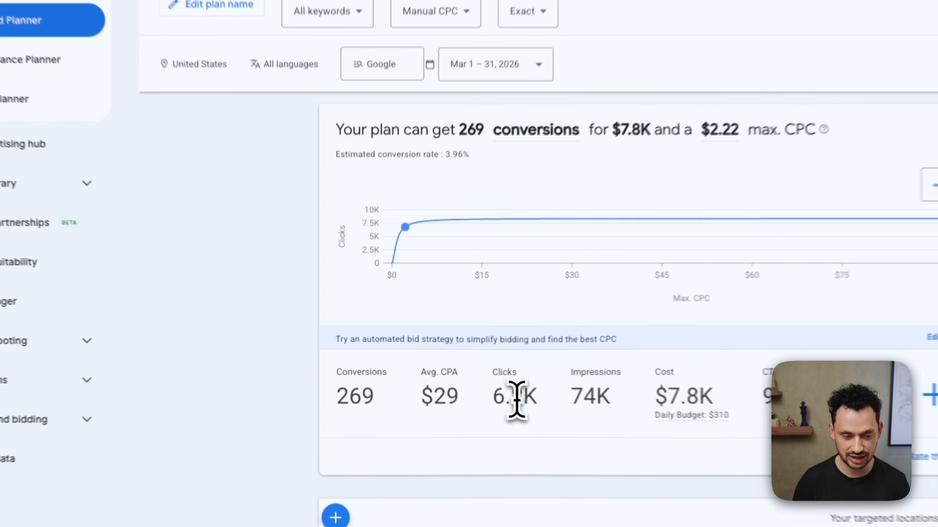
# Examine the forecast's conversions, average CPA, clicks and estimated conversion rate.
pyautogui.doubleClick(445, 376)
pyautogui.click(362, 383)
pyautogui.doubleClick(369, 414)
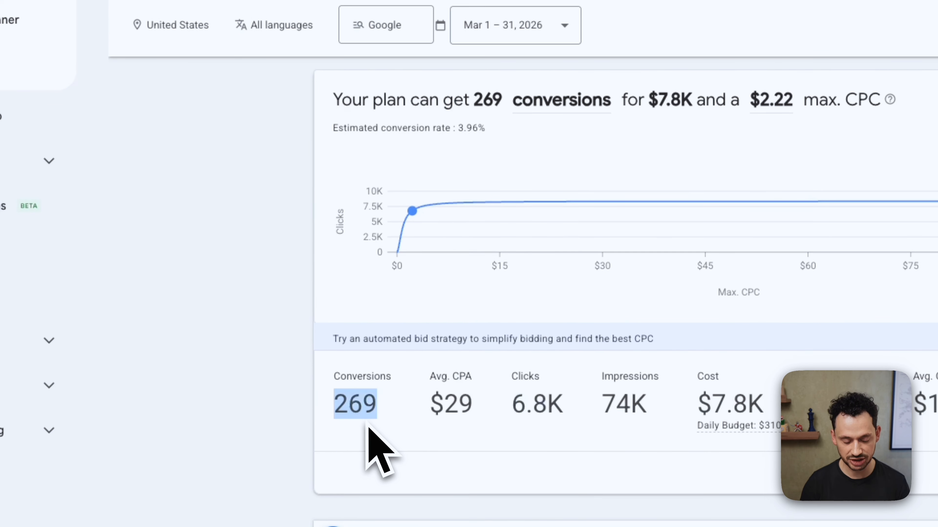
pyautogui.click(368, 426)
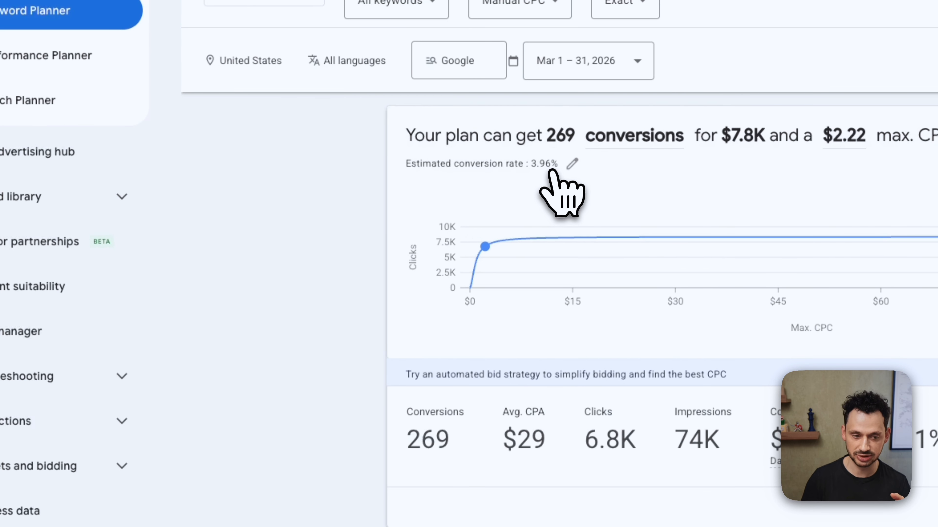
pyautogui.click(558, 167)
pyautogui.click(543, 392)
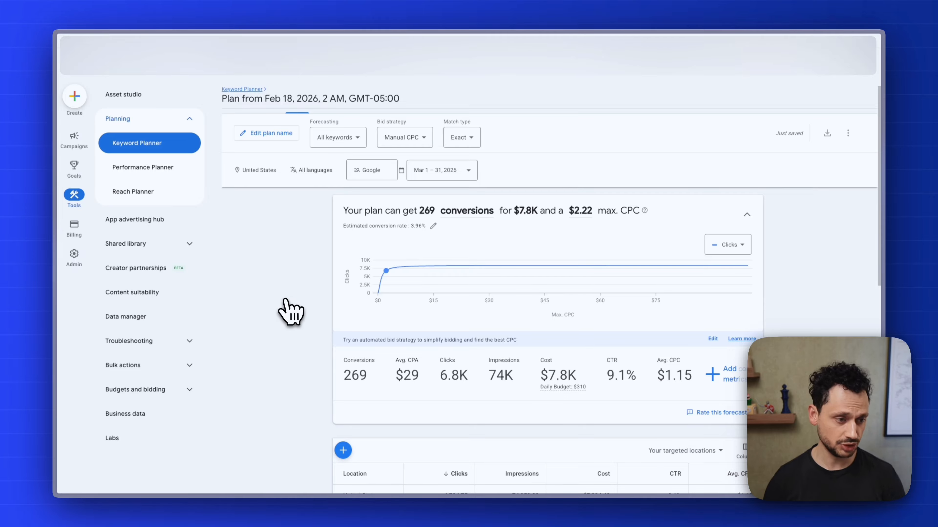
# Start a new plan in Performance Planner with next month, Mar 1 – 31, 2026, as its dates.
pyautogui.click(155, 167)
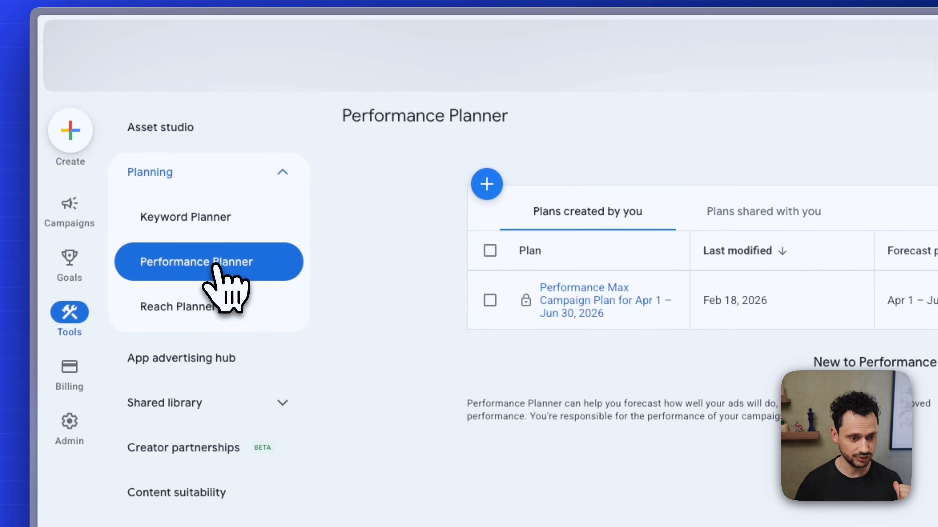
pyautogui.click(478, 195)
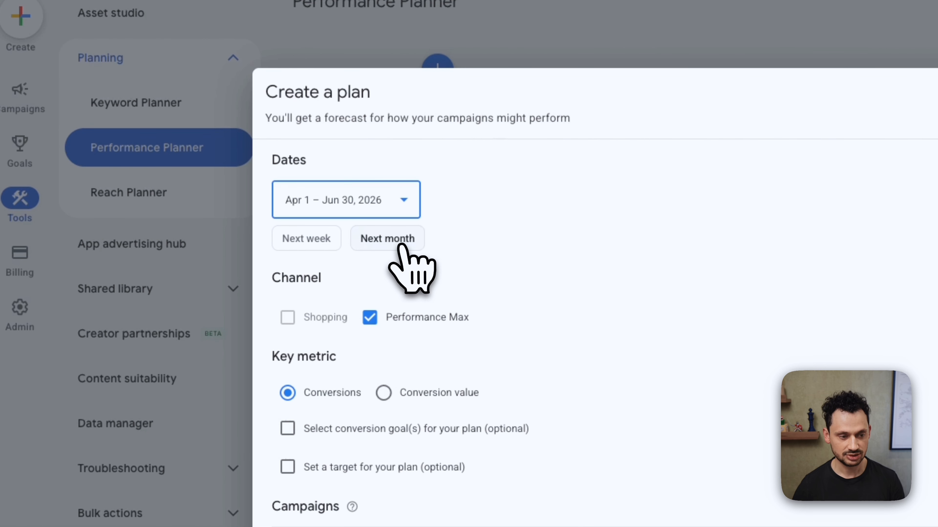
pyautogui.click(392, 240)
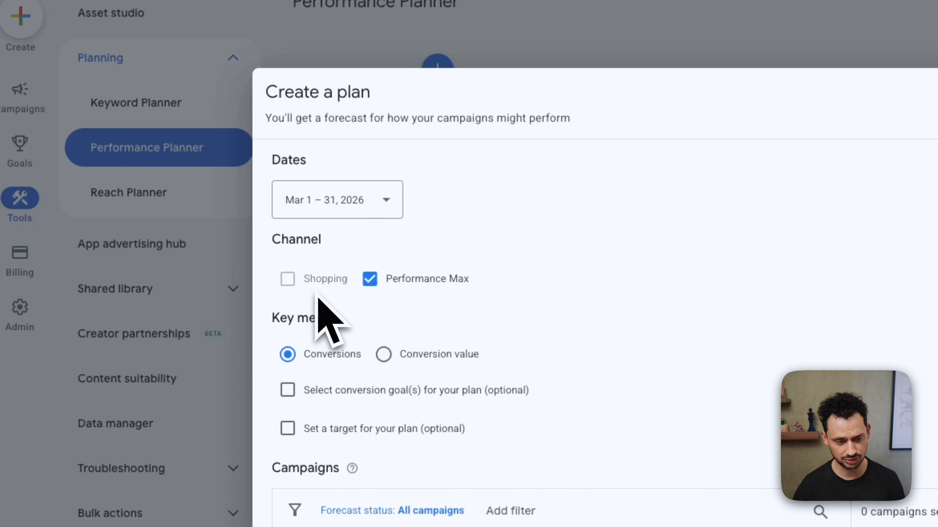
# Choose Conversion value as the plan's key metric and limit its conversion goals to Purchases.
pyautogui.scroll(-2, 330, 314)
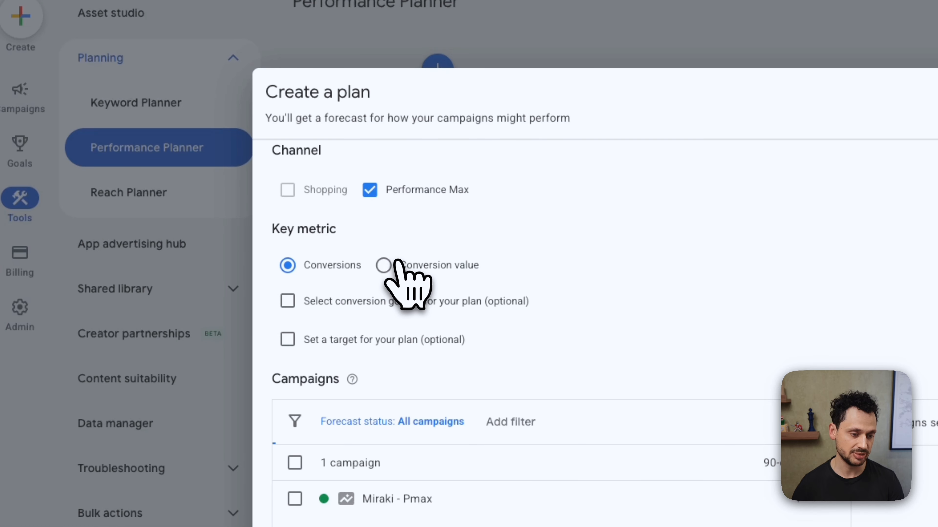
pyautogui.click(372, 256)
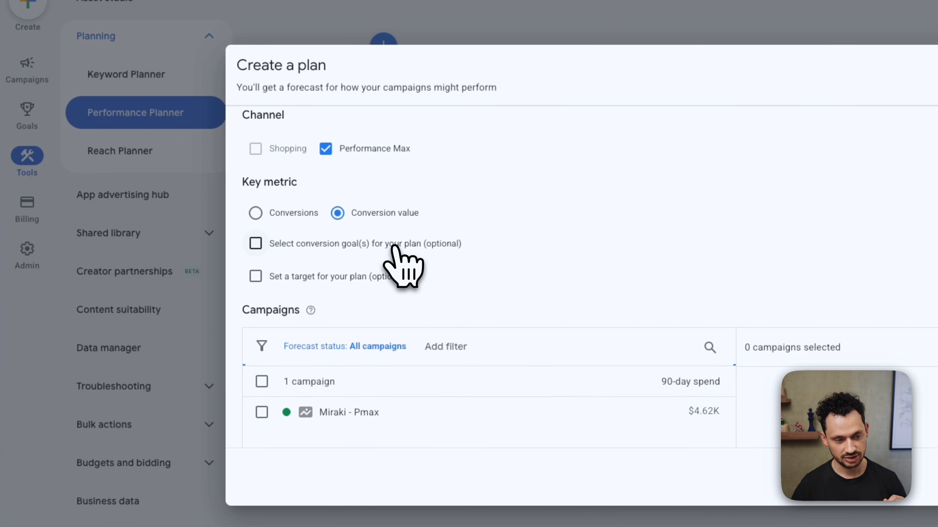
pyautogui.click(321, 243)
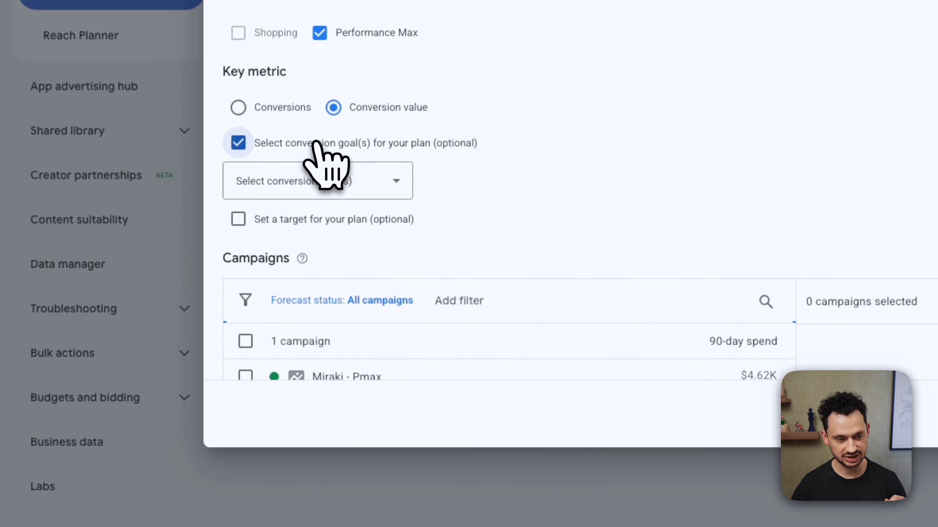
pyautogui.click(373, 184)
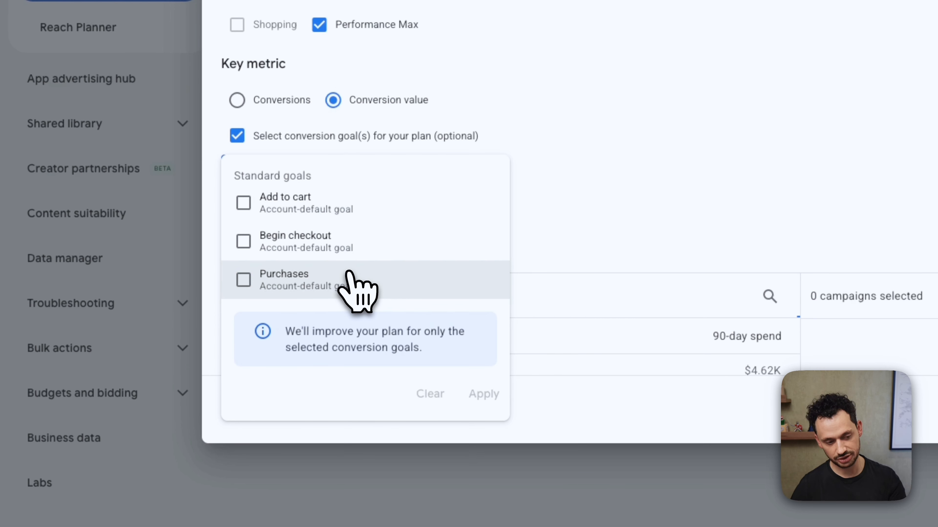
pyautogui.click(354, 279)
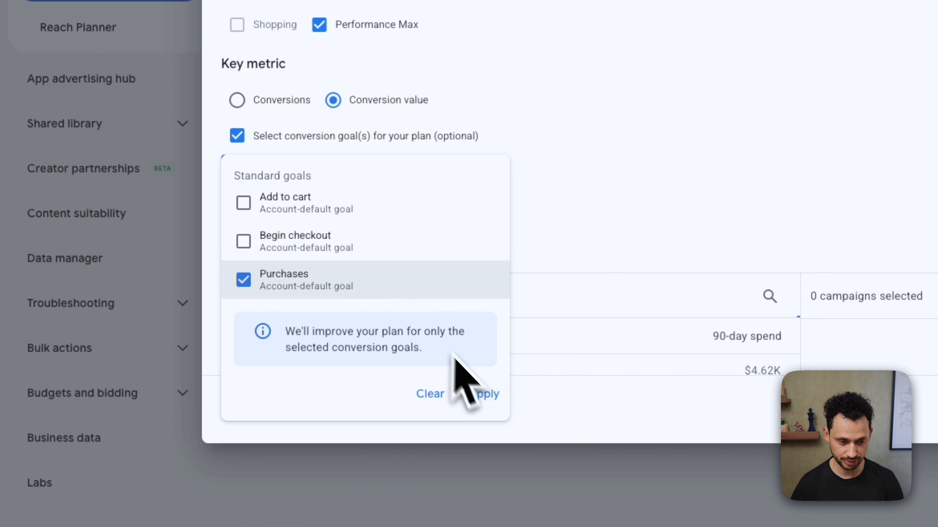
pyautogui.click(486, 396)
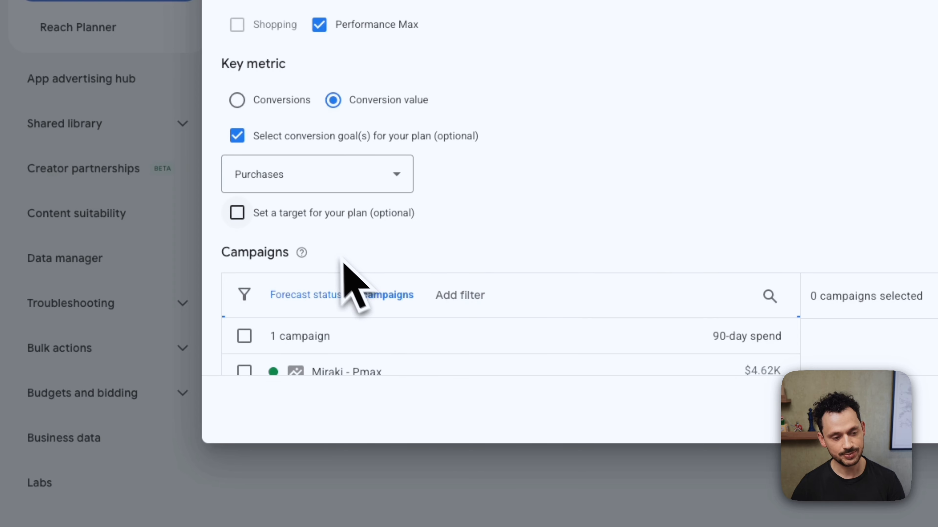
# Add a plan target based on Conv. value / spend with the number 350.
pyautogui.click(292, 216)
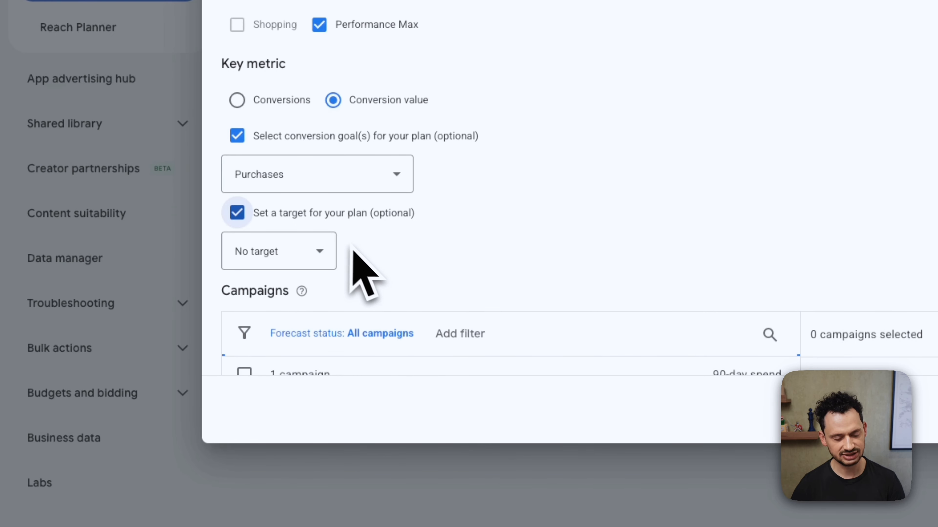
pyautogui.click(317, 249)
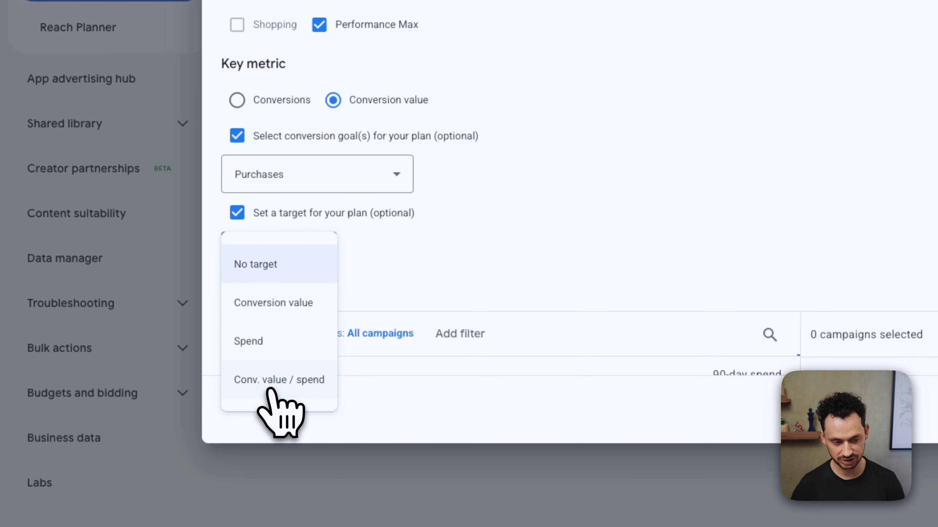
pyautogui.click(263, 390)
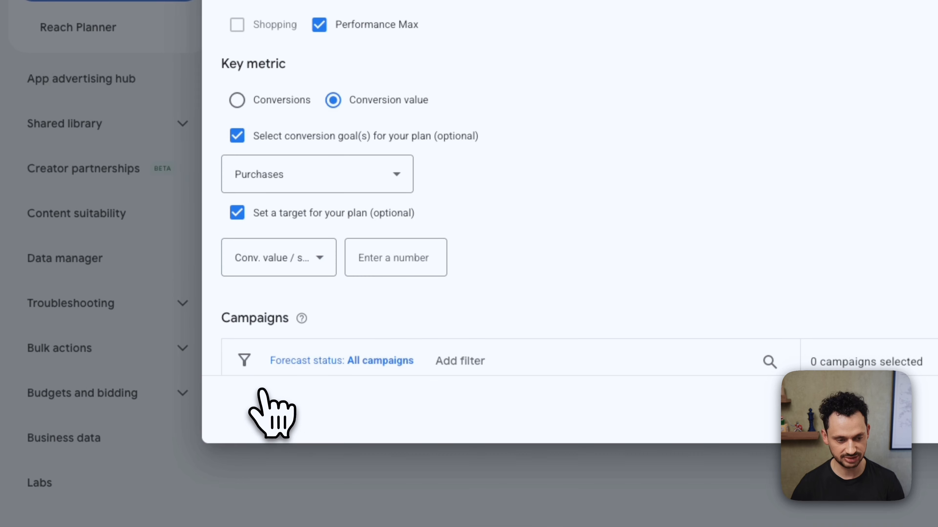
pyautogui.click(415, 256)
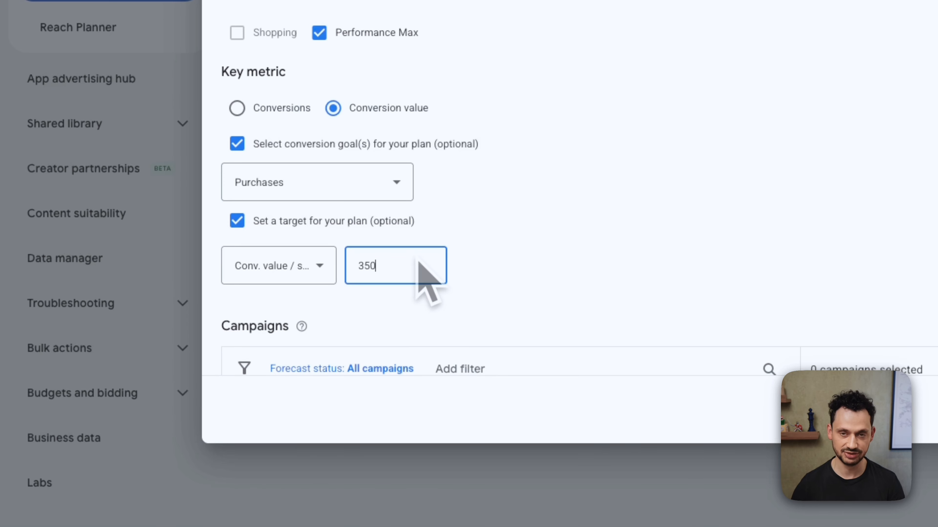
pyautogui.click(608, 299)
# Include the Miraki - Pmax campaign and create the plan.
pyautogui.scroll(-3, 611, 300)
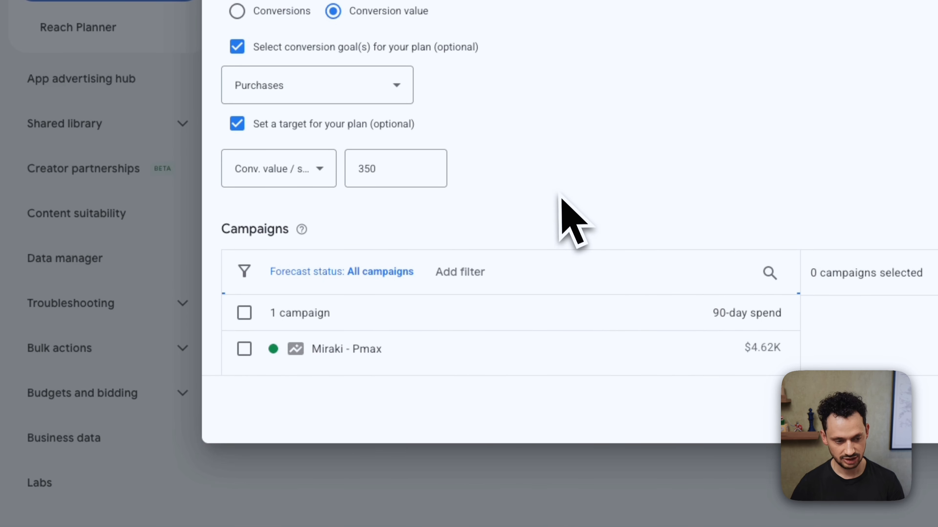
pyautogui.scroll(-3, 554, 221)
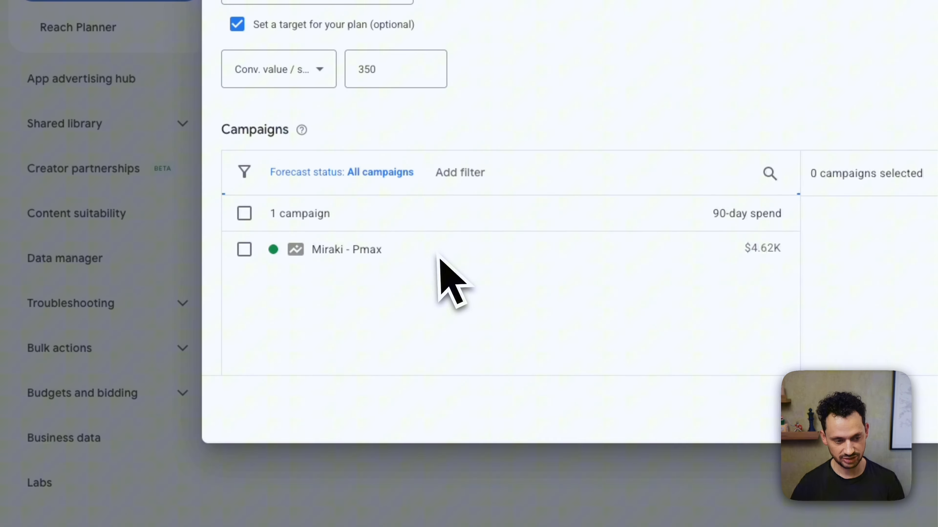
pyautogui.click(244, 249)
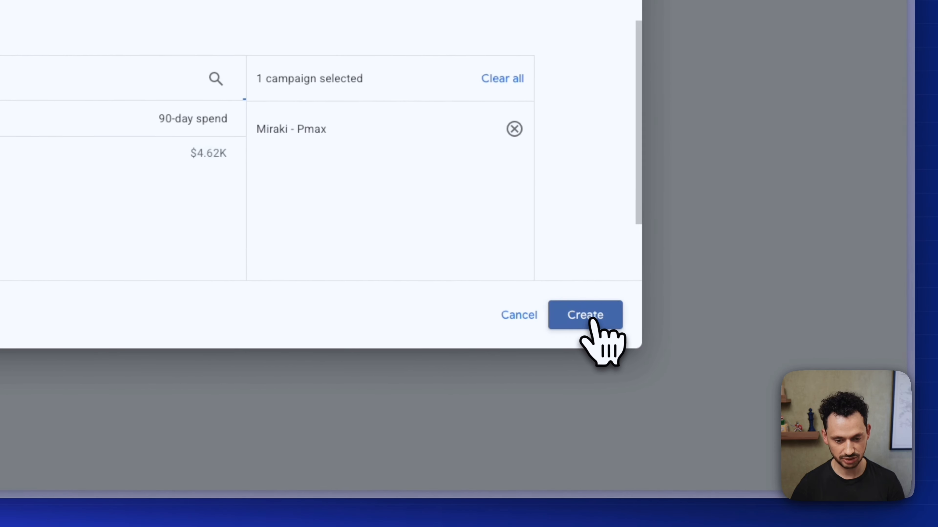
pyautogui.click(590, 318)
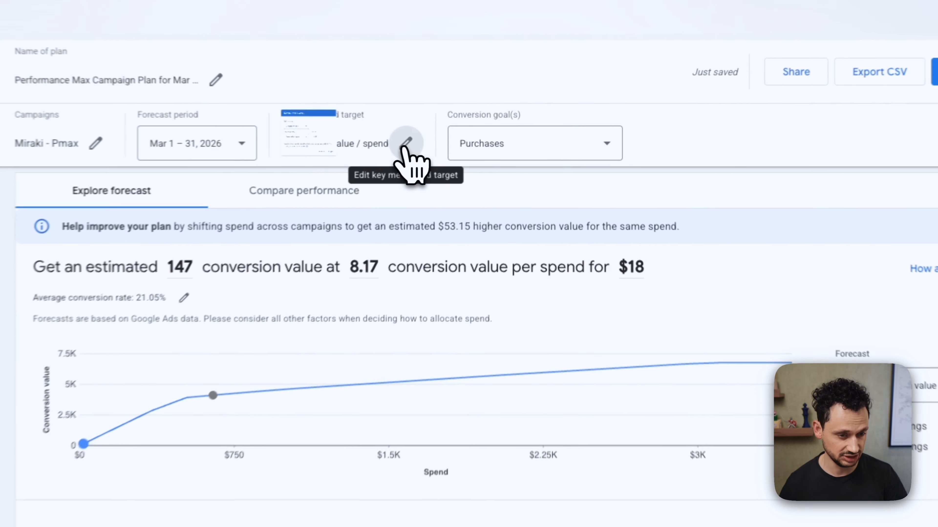
# Set the plan's Conv. value / spend target to 4 and apply it to the forecast.
pyautogui.click(466, 140)
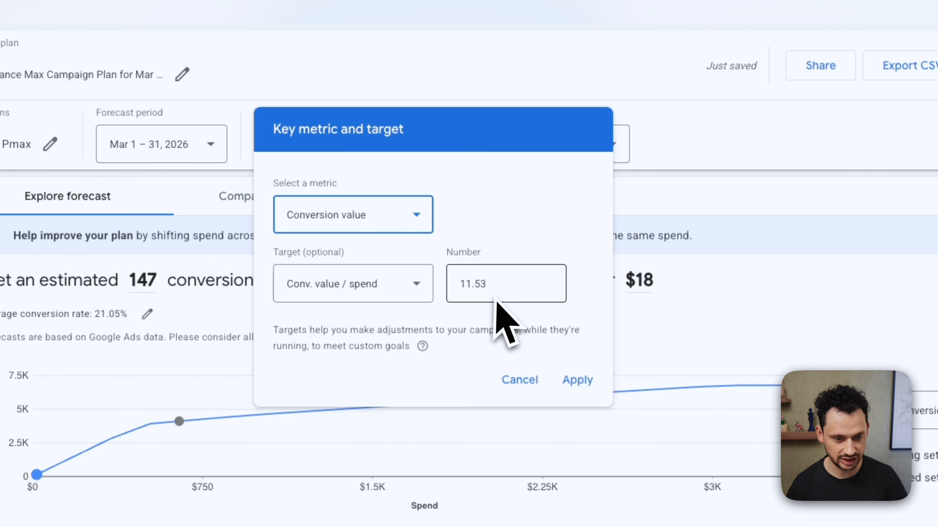
pyautogui.click(489, 284)
pyautogui.doubleClick(487, 285)
pyautogui.press('BackSpace')
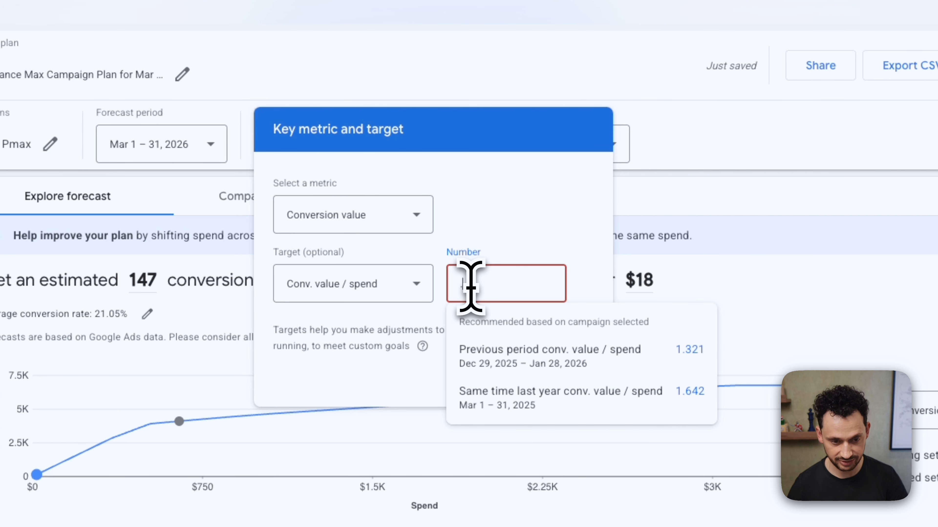
pyautogui.press('BackSpace')
pyautogui.press('BackSpace')
pyautogui.write('4')
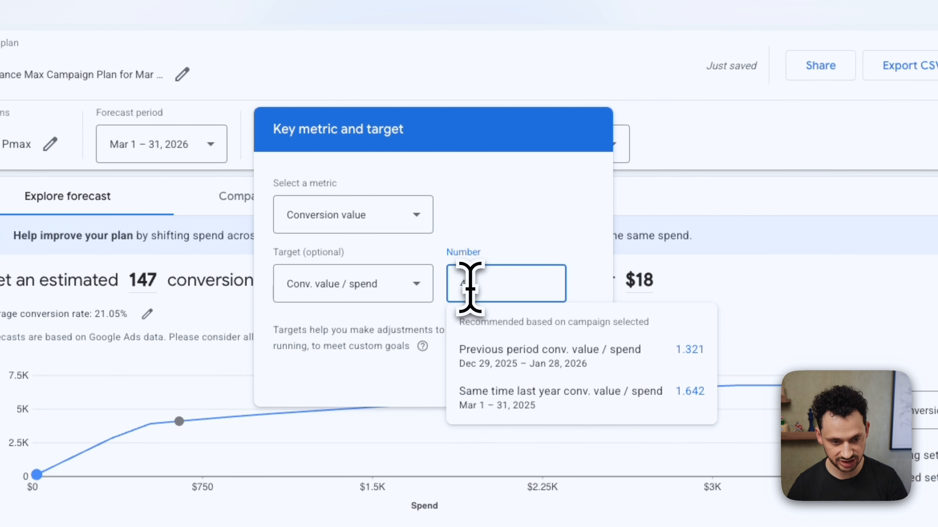
pyautogui.click(557, 190)
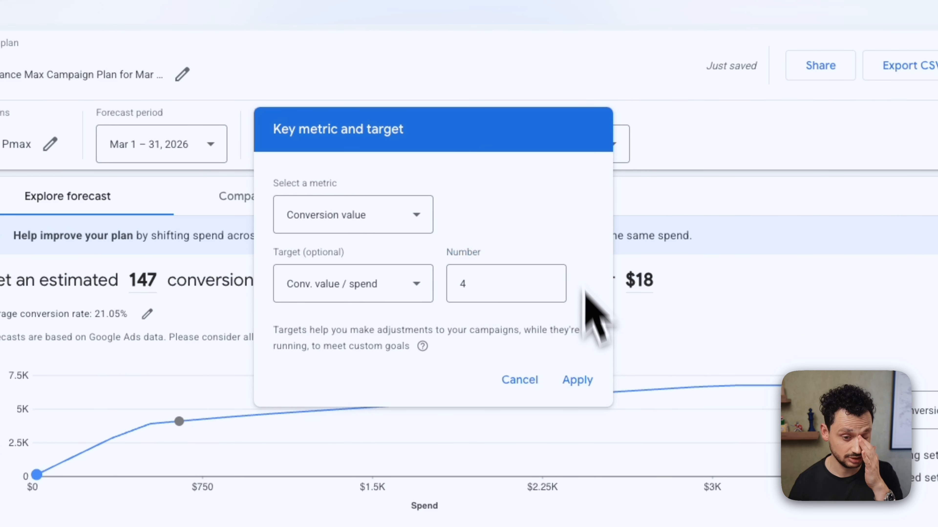
pyautogui.click(595, 384)
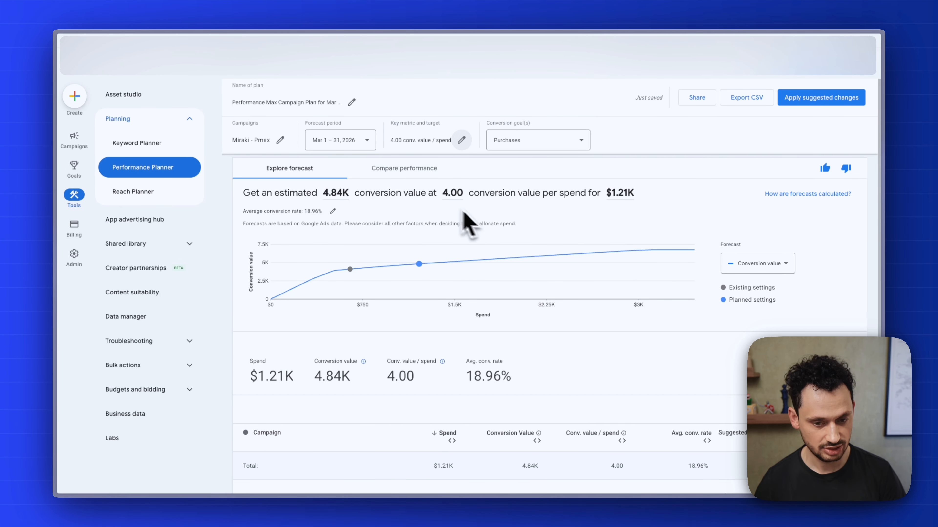
# Examine the planned settings' spend, conversion value, conv. value / spend and average conversion rate.
pyautogui.moveTo(675, 263)
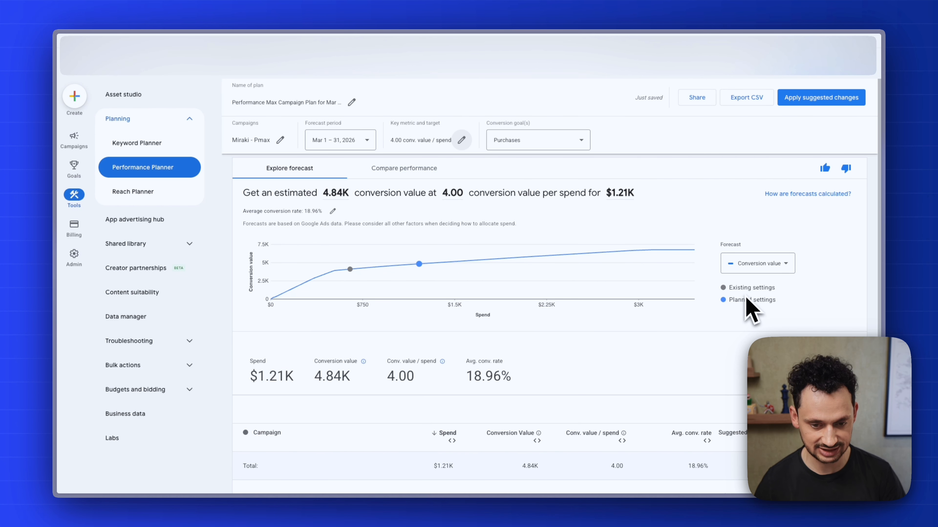
pyautogui.tripleClick(759, 299)
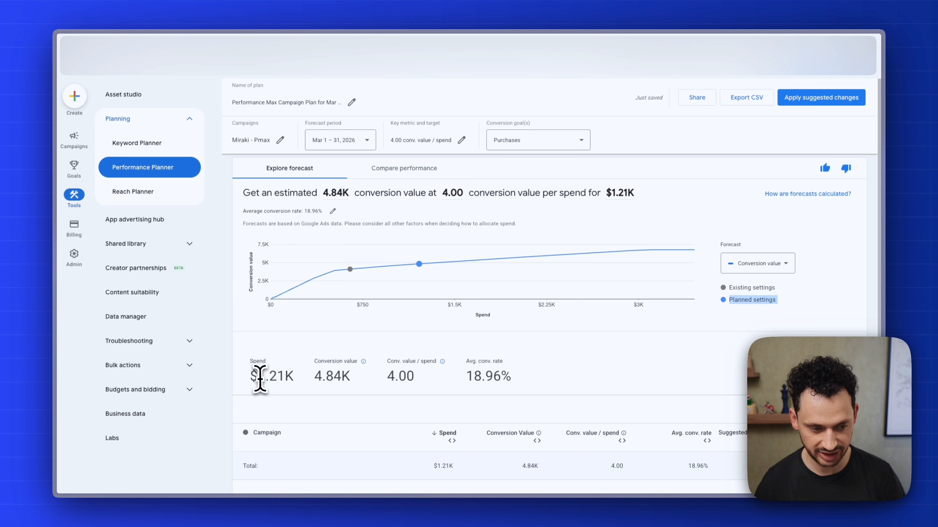
pyautogui.moveTo(258, 373); pyautogui.dragTo(345, 382)
pyautogui.click(347, 380)
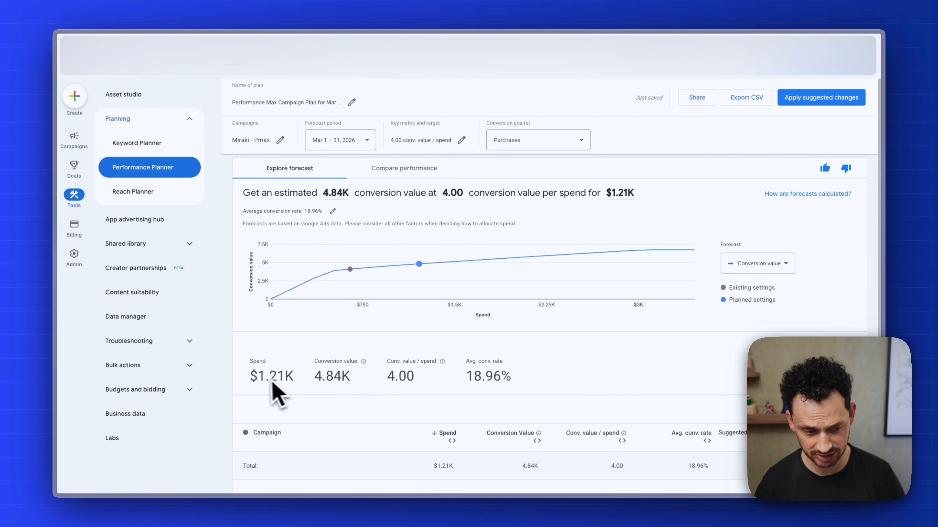
pyautogui.moveTo(386, 383); pyautogui.dragTo(518, 379)
pyautogui.click(418, 382)
pyautogui.click(518, 388)
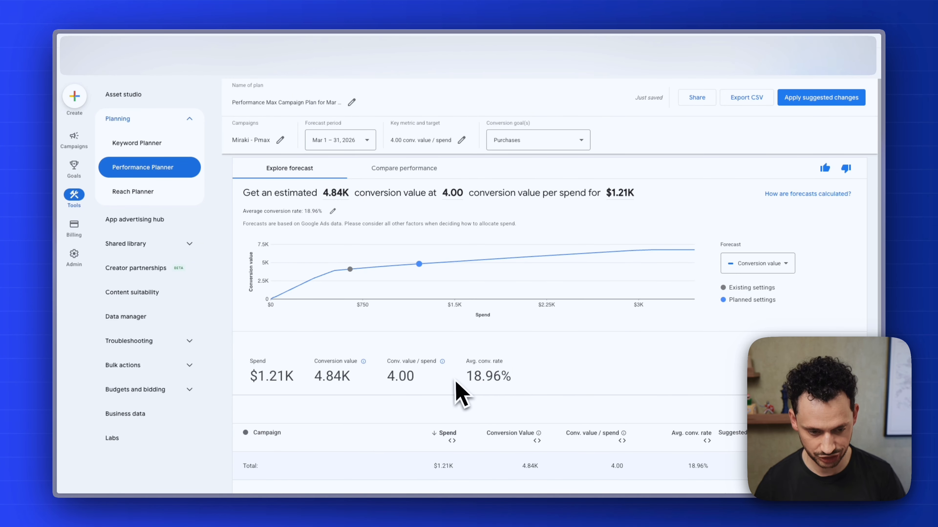
pyautogui.moveTo(460, 391); pyautogui.dragTo(524, 392)
pyautogui.click(525, 383)
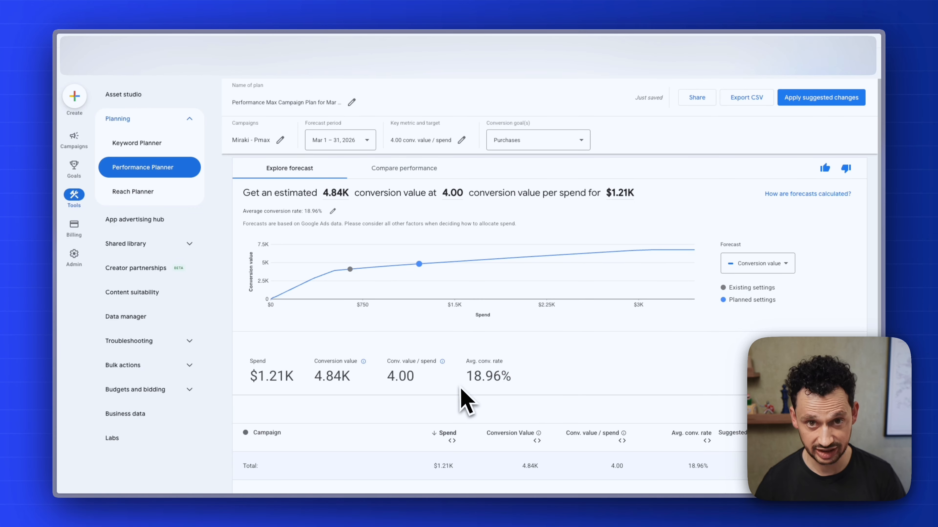
# Try basing the plan's conversion rates on the historical conversion rate.
pyautogui.click(333, 211)
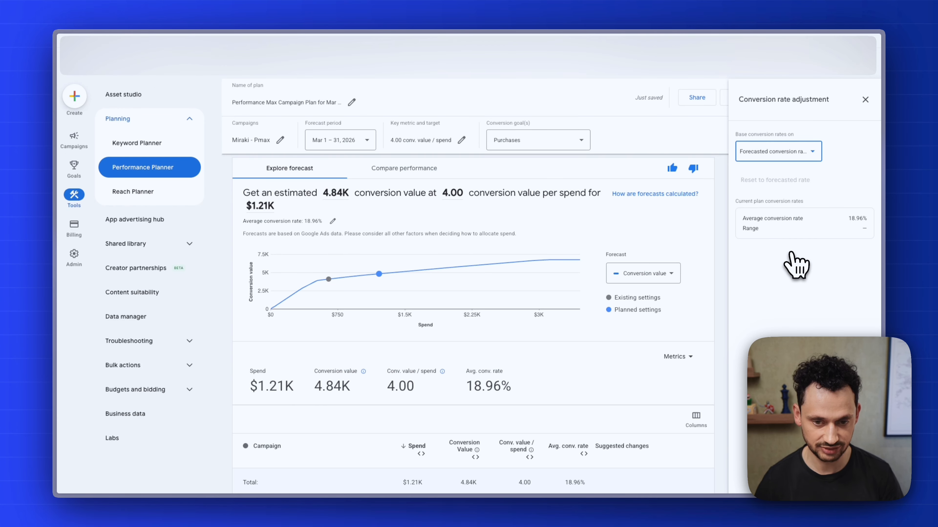
pyautogui.click(798, 155)
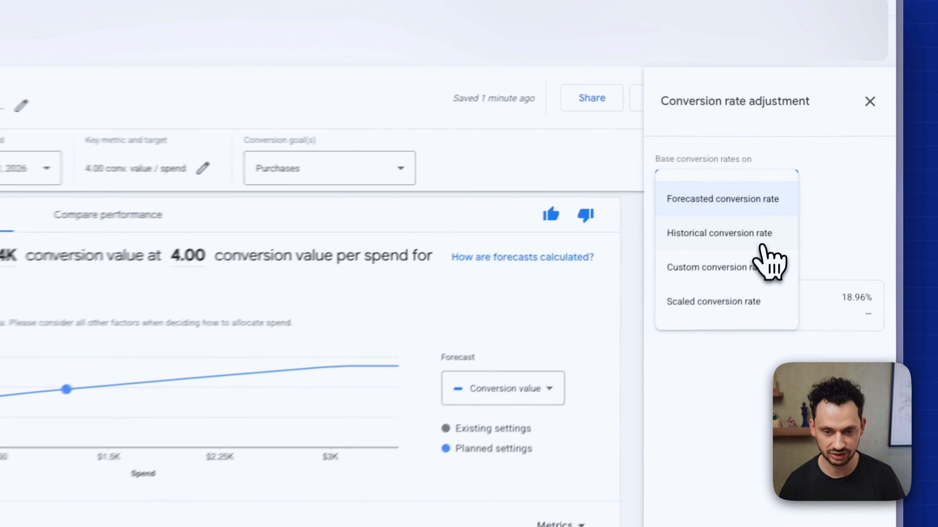
pyautogui.click(798, 180)
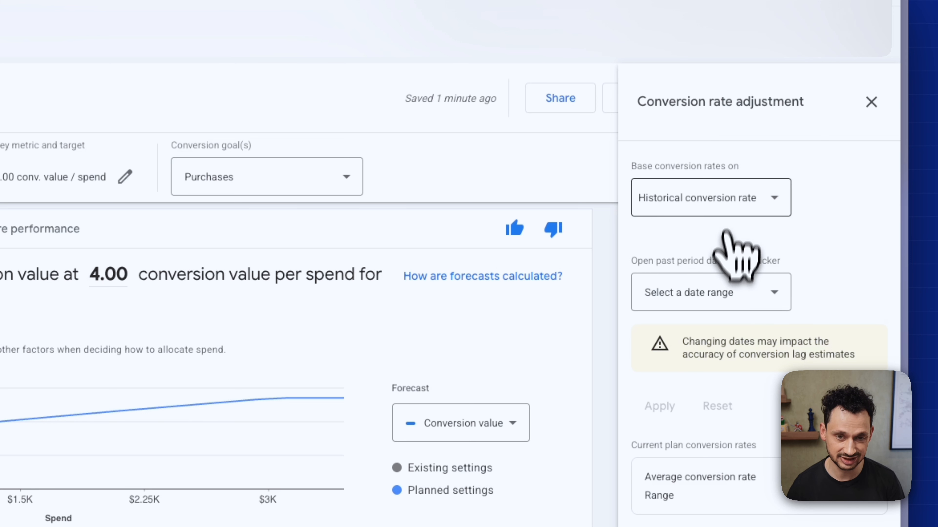
# Apply a custom conversion rate of 5% to the plan and check the forecast's conv. value / spend.
pyautogui.click(732, 185)
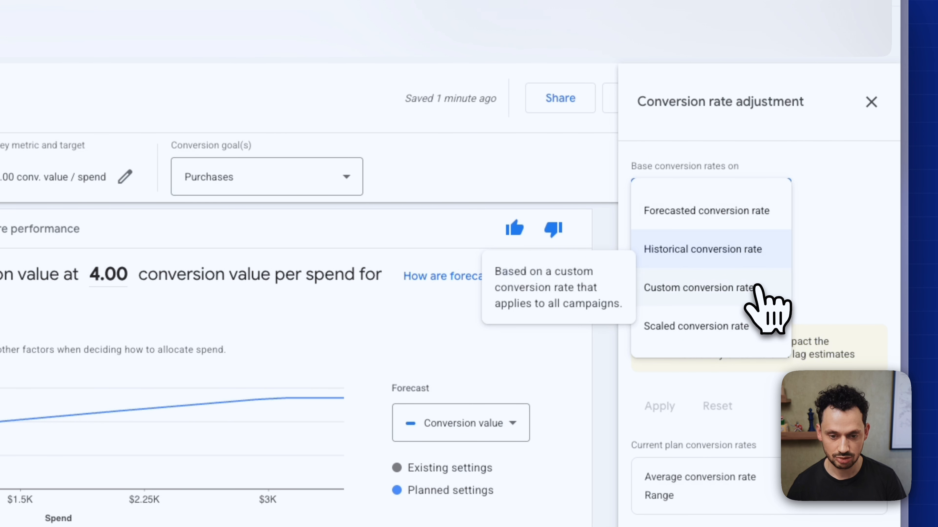
pyautogui.press('Return')
pyautogui.click(721, 308)
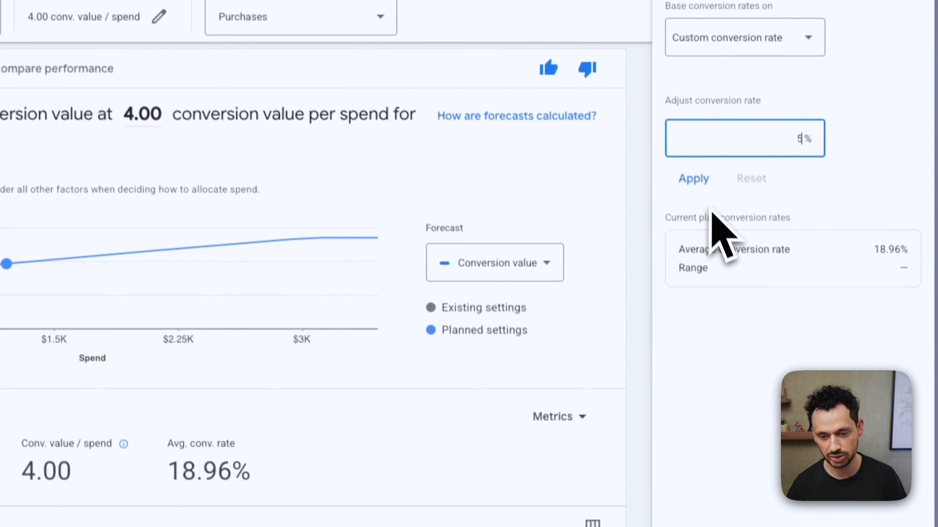
pyautogui.click(696, 181)
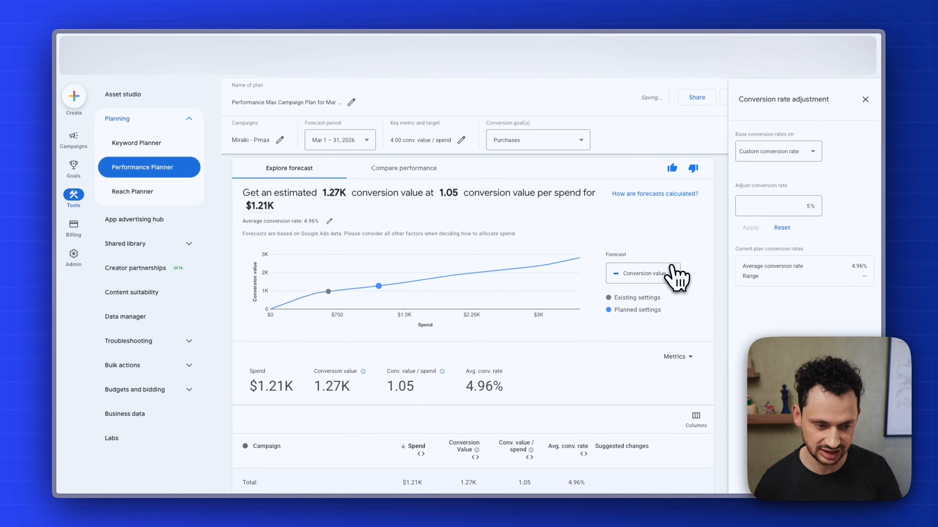
pyautogui.moveTo(387, 384); pyautogui.dragTo(398, 388)
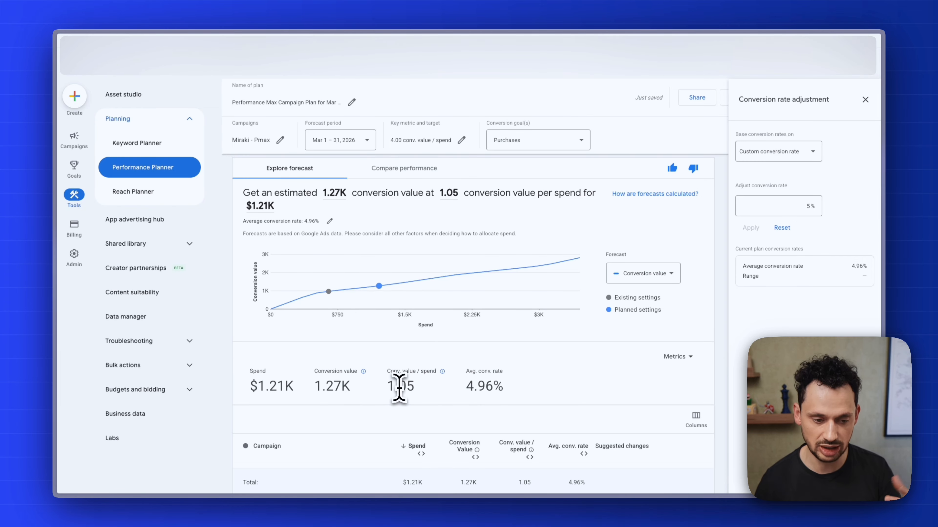
pyautogui.scroll(-1, 398, 388)
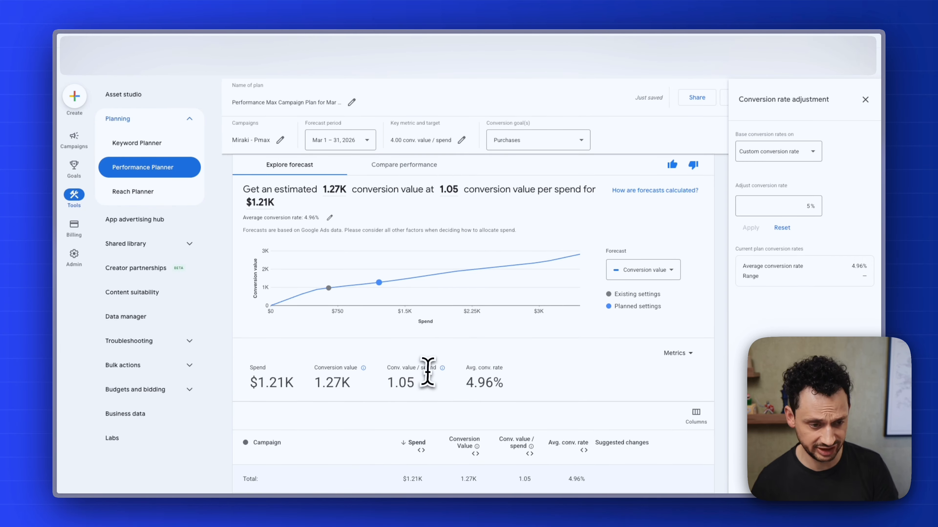
# Reset the custom conversion rate and close the conversion rate adjustment.
pyautogui.click(804, 207)
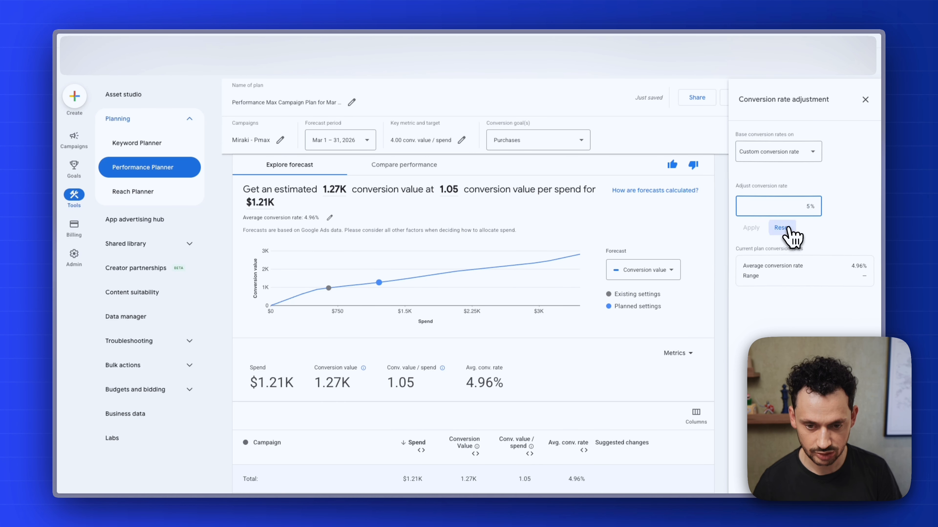
pyautogui.click(751, 227)
pyautogui.click(864, 100)
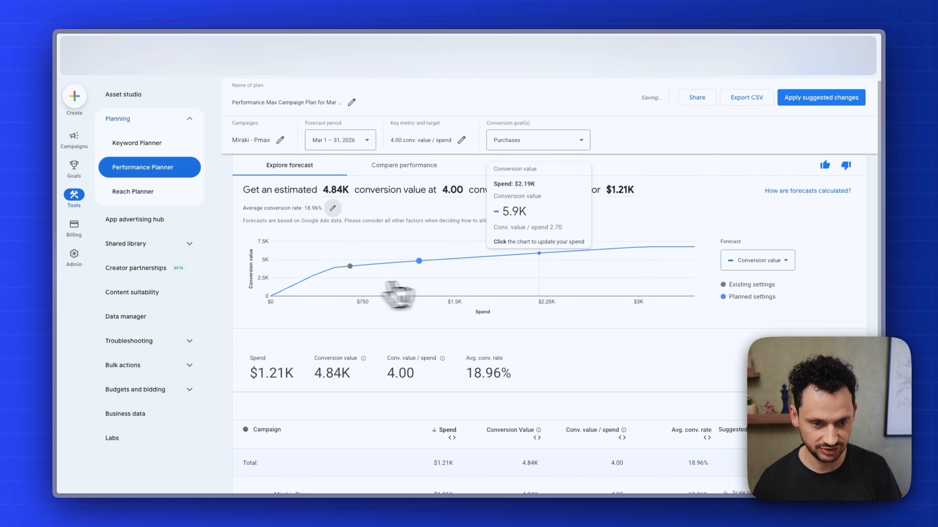
# Try planned spends of about $2.08K and $3.04K on the conversion value forecast curve.
pyautogui.click(751, 264)
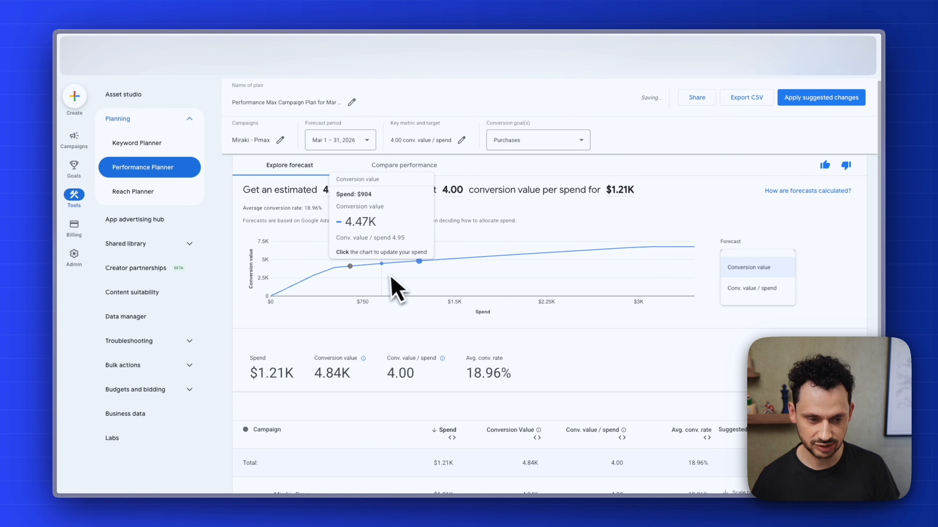
pyautogui.click(660, 333)
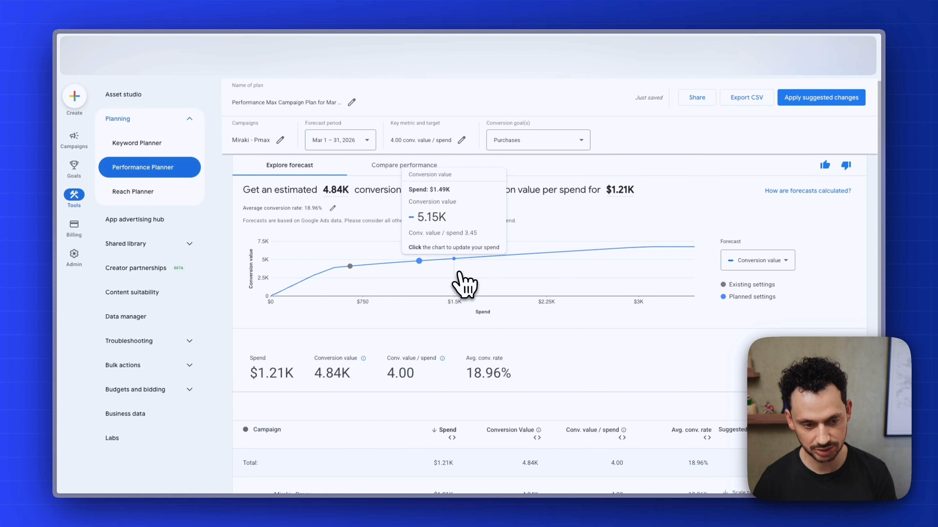
pyautogui.click(524, 262)
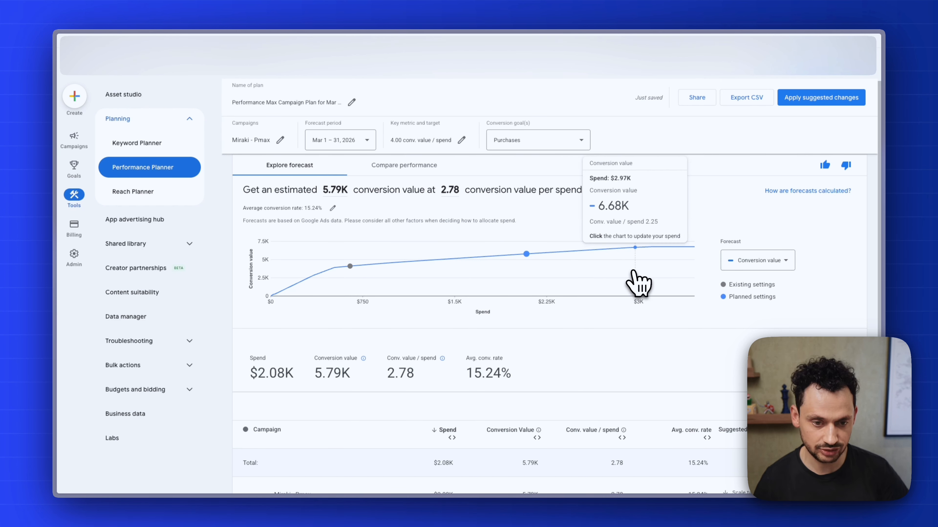
pyautogui.click(643, 271)
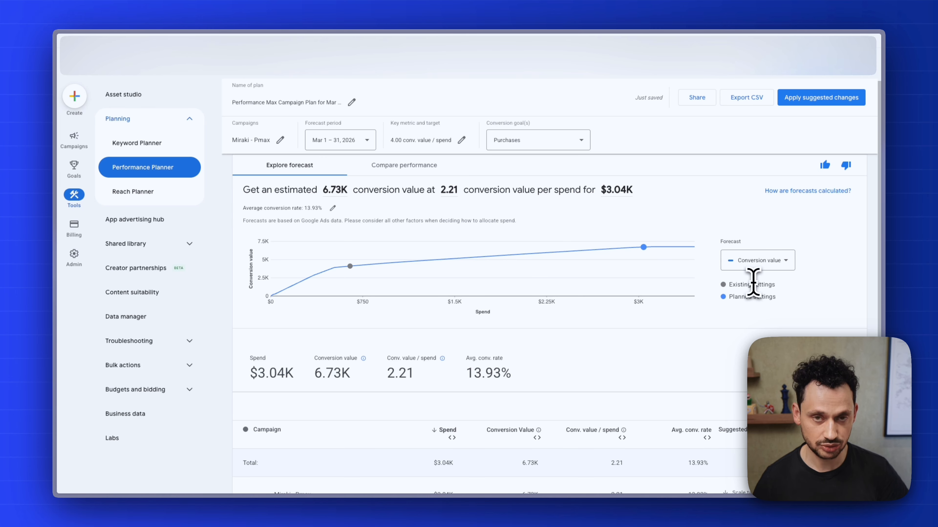
# Switch the forecast chart to Conv. value / spend and examine the curve against the target line.
pyautogui.click(793, 267)
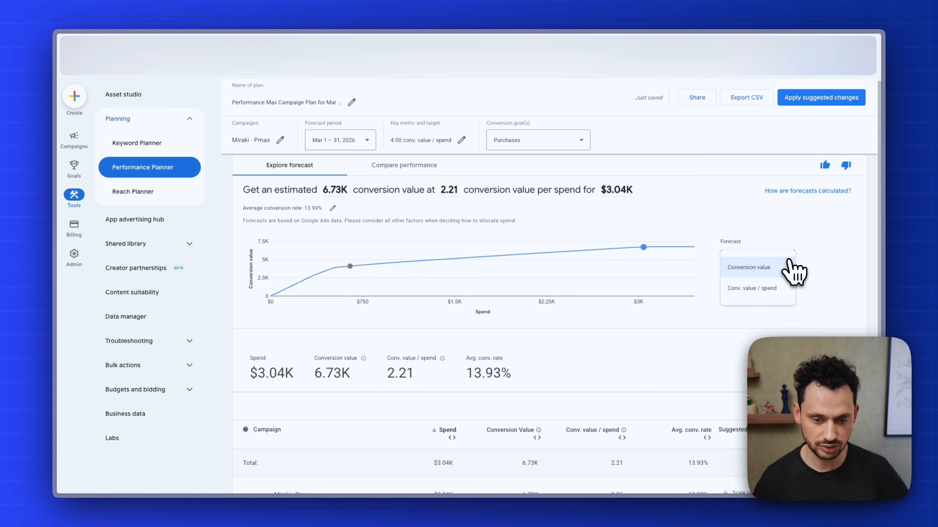
pyautogui.click(761, 292)
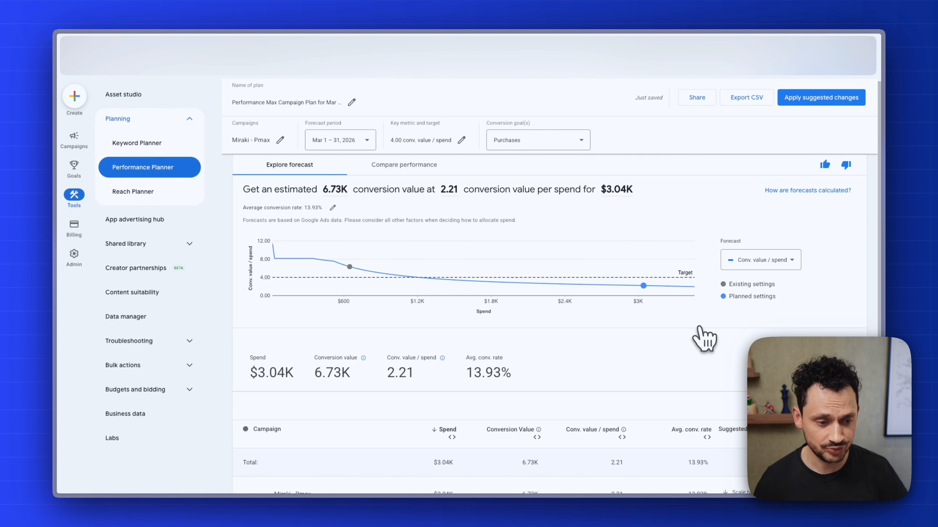
pyautogui.moveTo(338, 274)
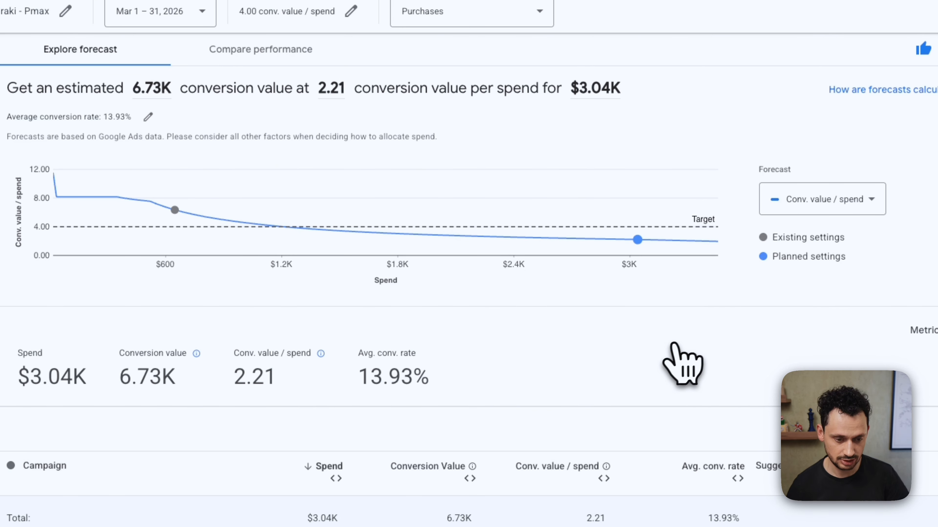
pyautogui.moveTo(531, 239)
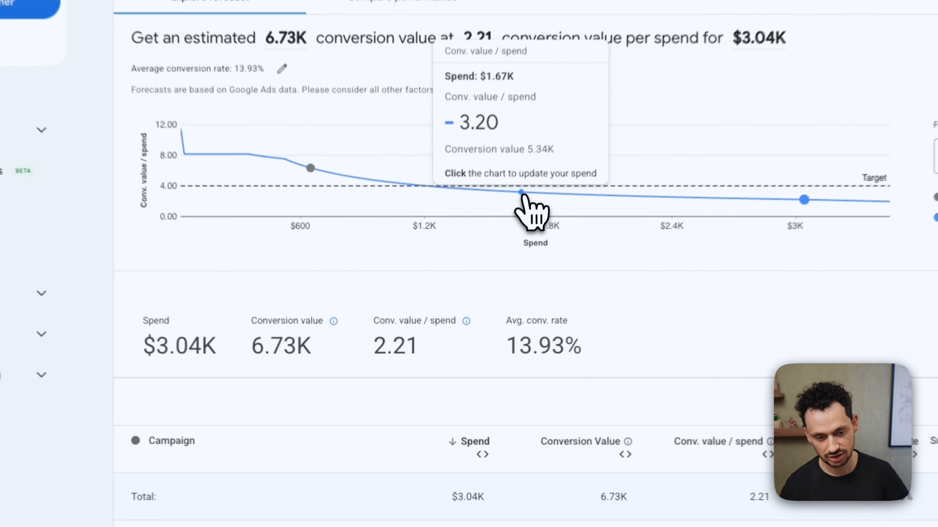
# Set the planned spend to about $1.67K on the conv. value / spend curve and check the plan's resulting metrics.
pyautogui.click(475, 281)
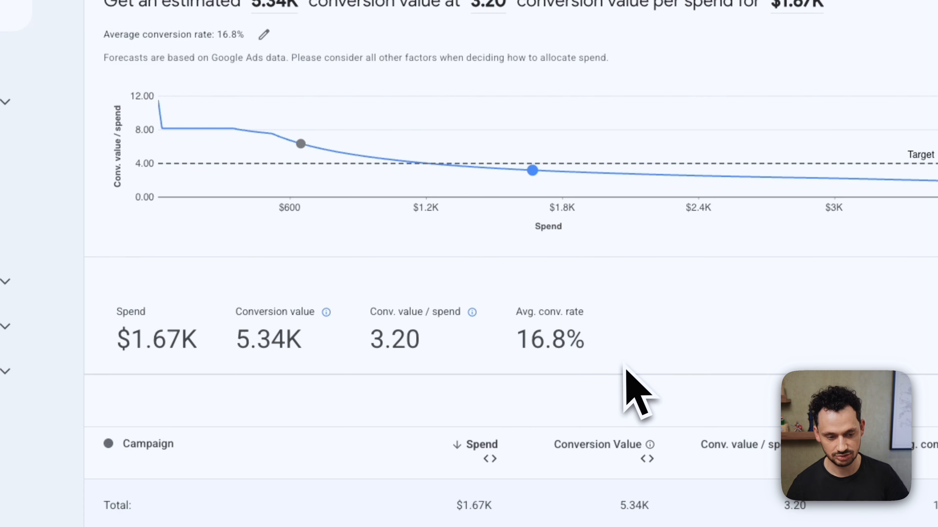
pyautogui.moveTo(146, 340); pyautogui.dragTo(388, 340)
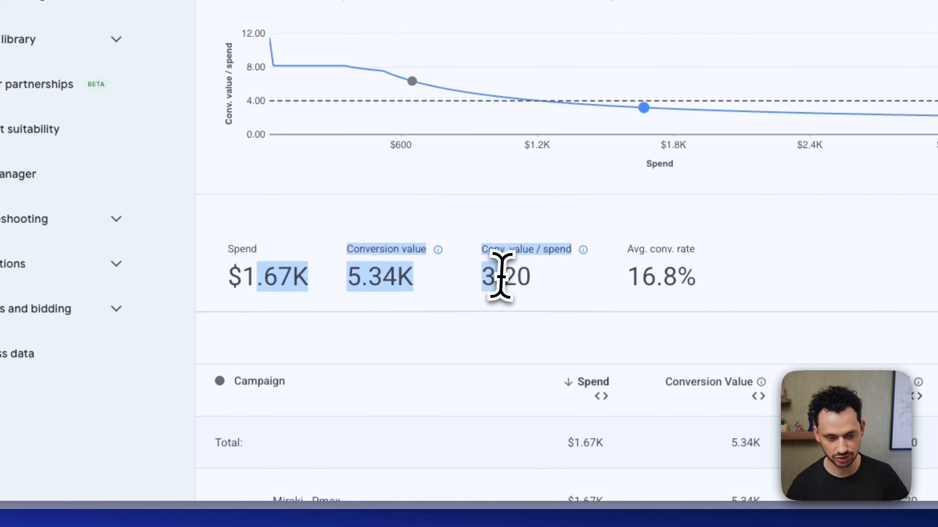
pyautogui.click(500, 276)
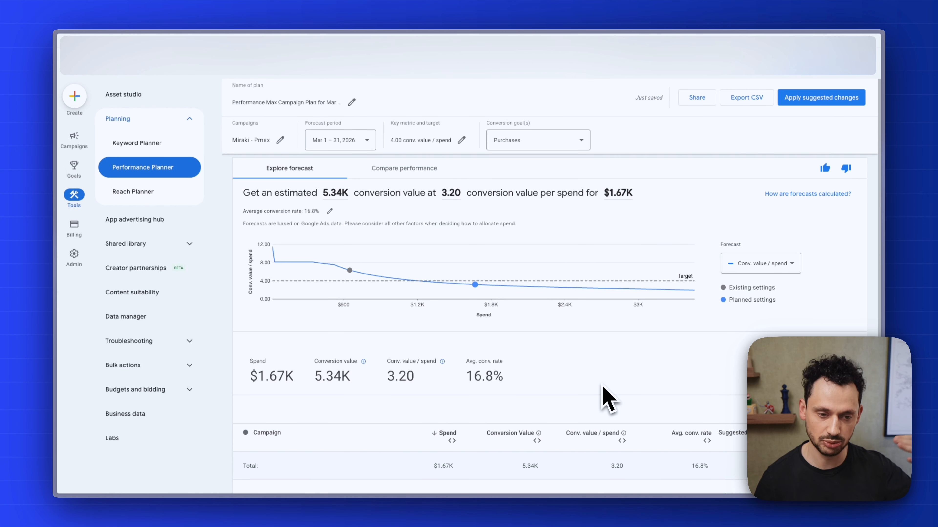
pyautogui.scroll(-2, 607, 395)
pyautogui.scroll(2, 607, 394)
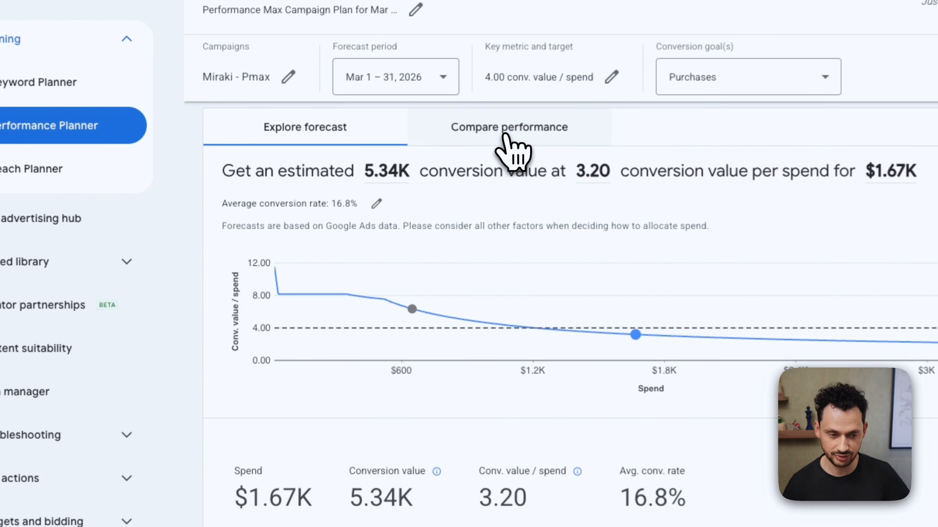
# Compare past performance with the existing and planned settings for spend, conversion value and conv. value / spend, and return to the forecast.
pyautogui.click(505, 136)
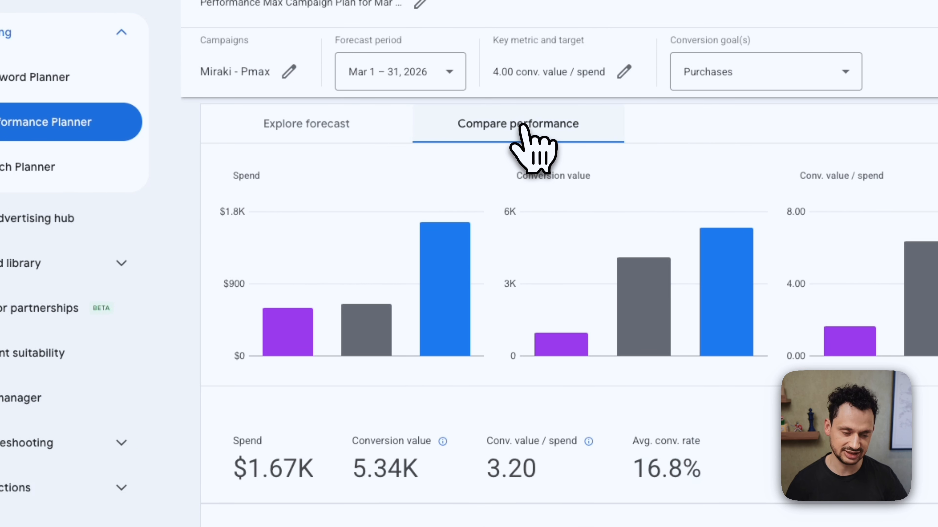
pyautogui.moveTo(397, 319)
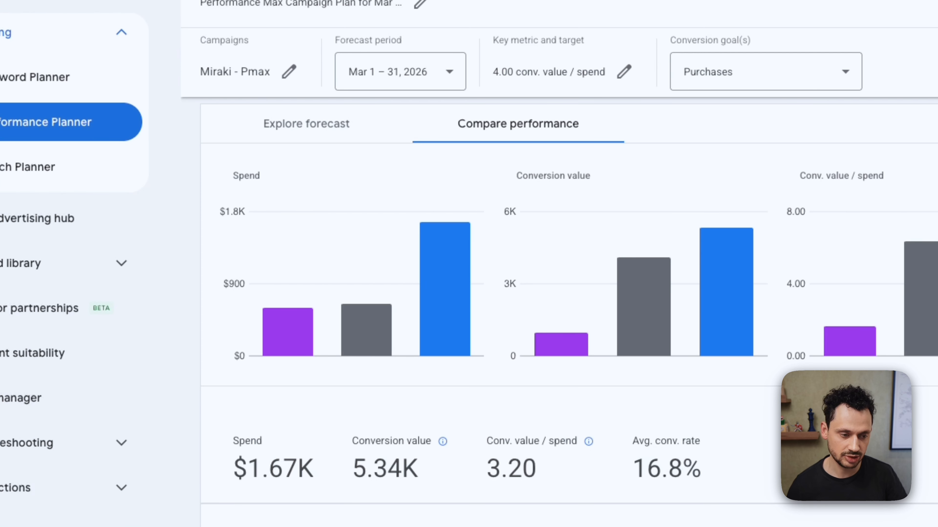
pyautogui.moveTo(435, 364)
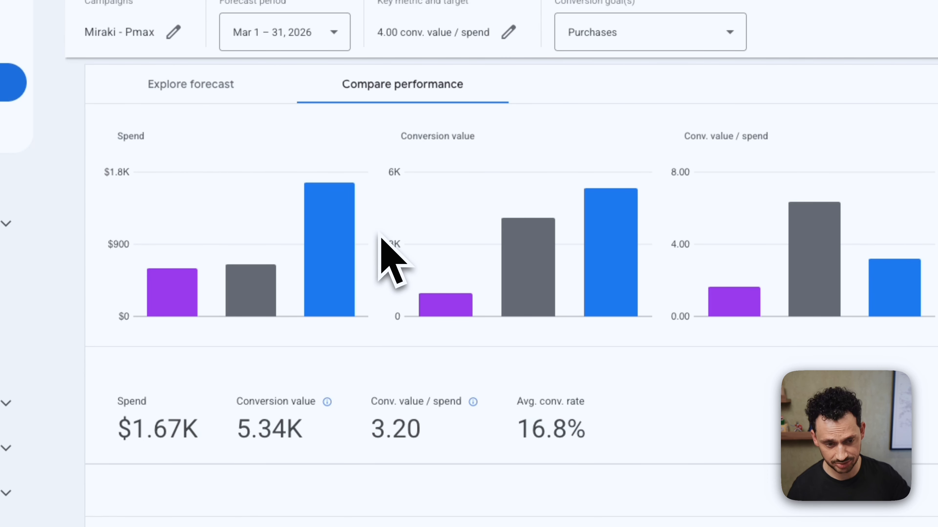
pyautogui.moveTo(593, 292)
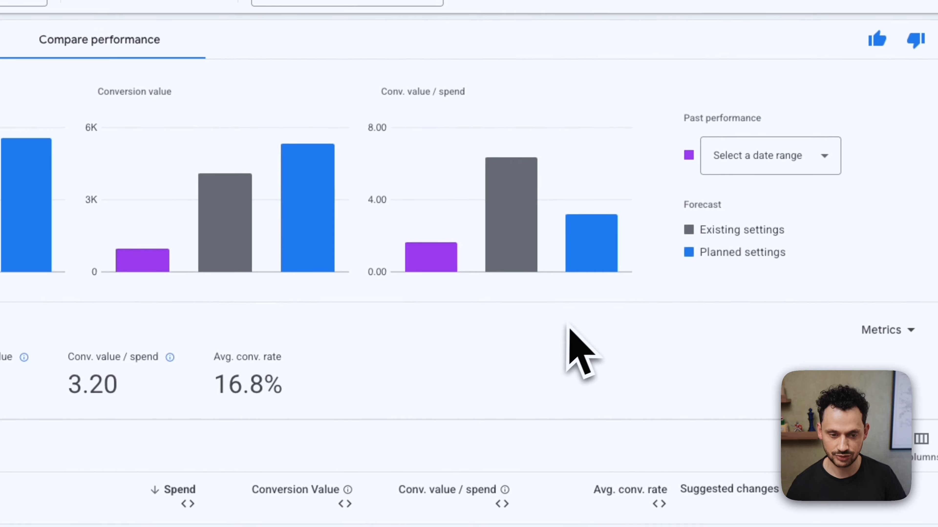
pyautogui.moveTo(560, 247)
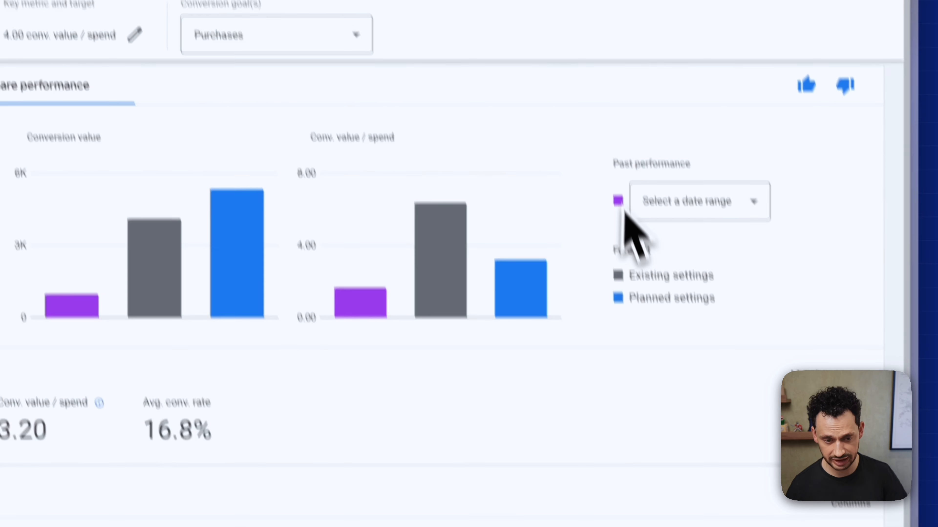
pyautogui.click(267, 244)
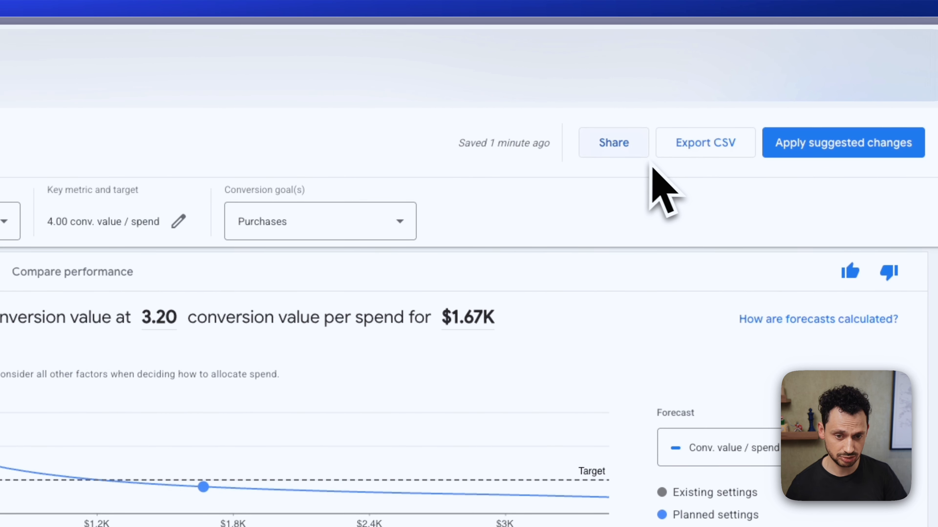